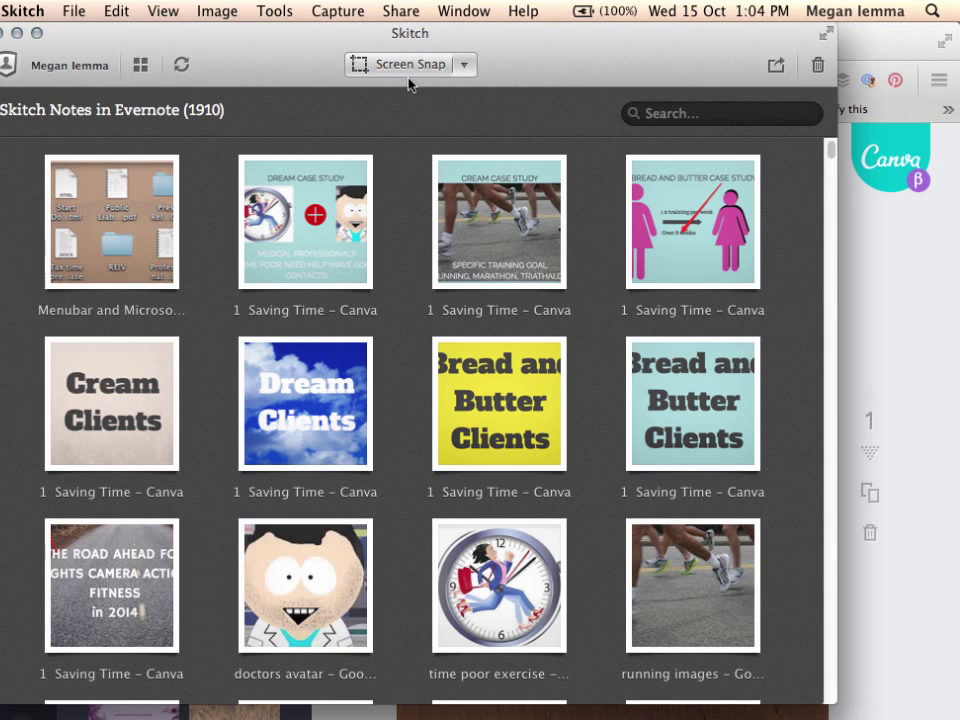
Start a Screen Snap region capture from Skitch's new-capture dropdown over the Canva design
{"action": "left_click", "coordinate": [466, 65]}
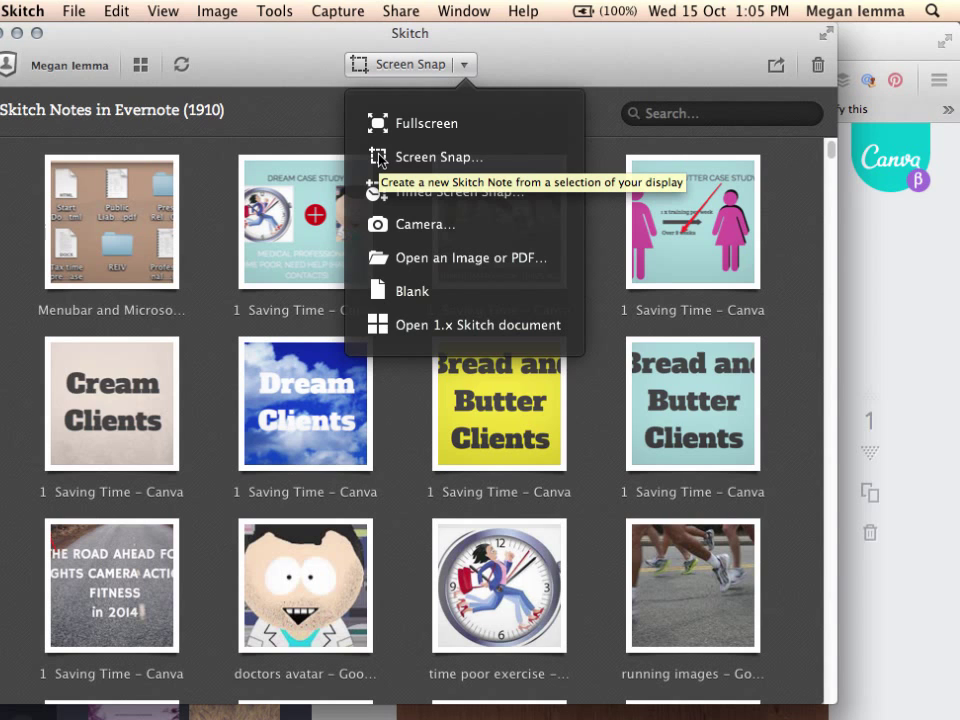
{"action": "left_click", "coordinate": [379, 157]}
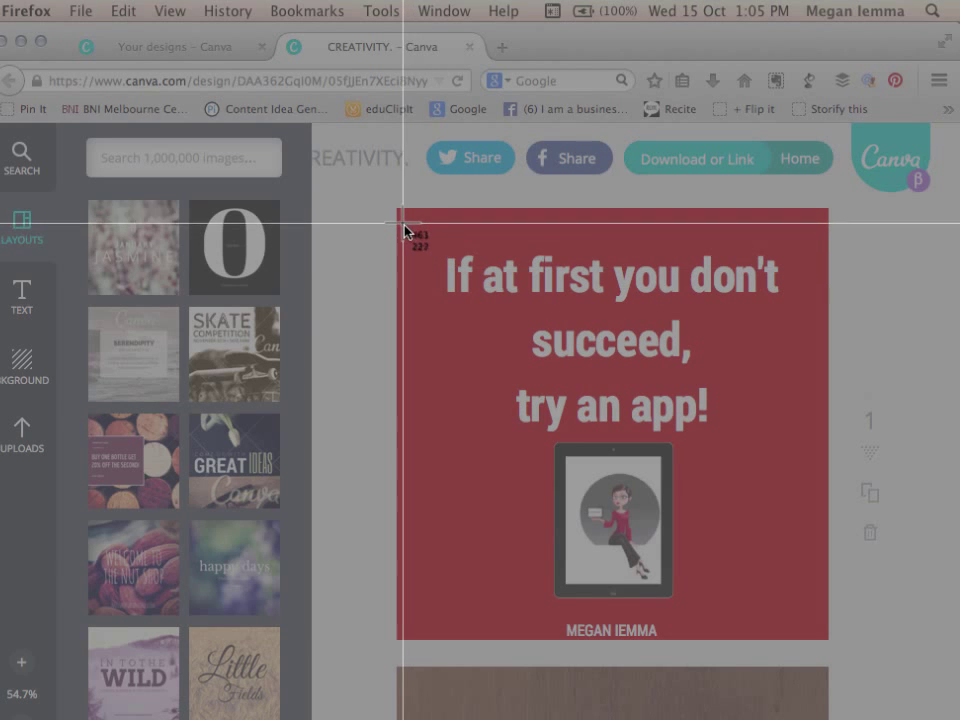
Capture the red 'If at first you don't succeed' quote as a 435 x 434 snap
{"action": "left_click_drag", "start_coordinate": [400, 210], "coordinate": [829, 641]}
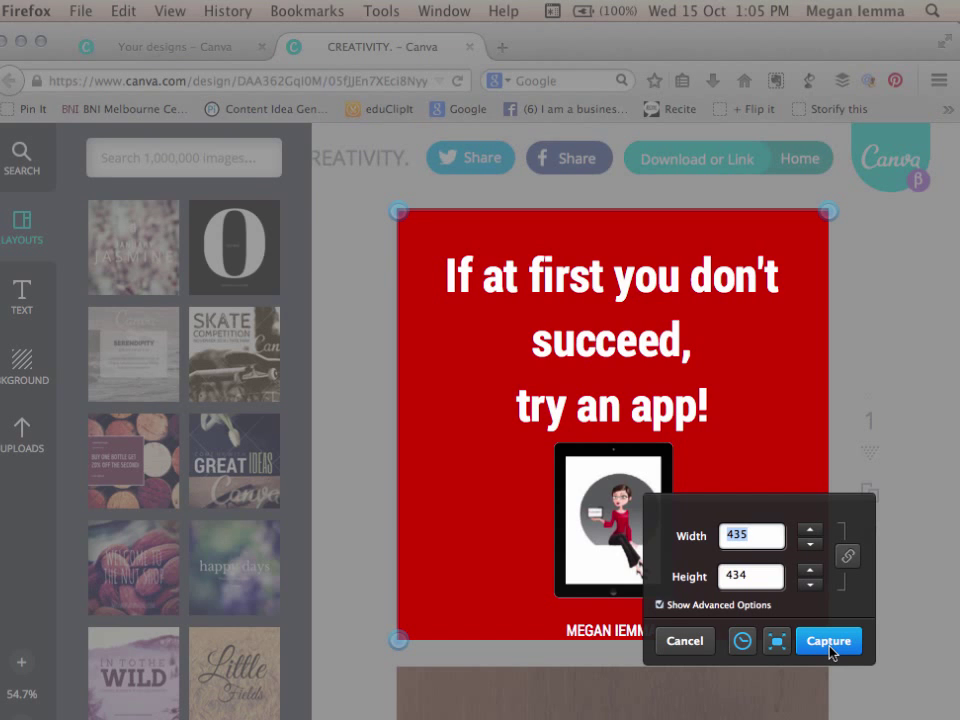
{"action": "left_click", "coordinate": [829, 641]}
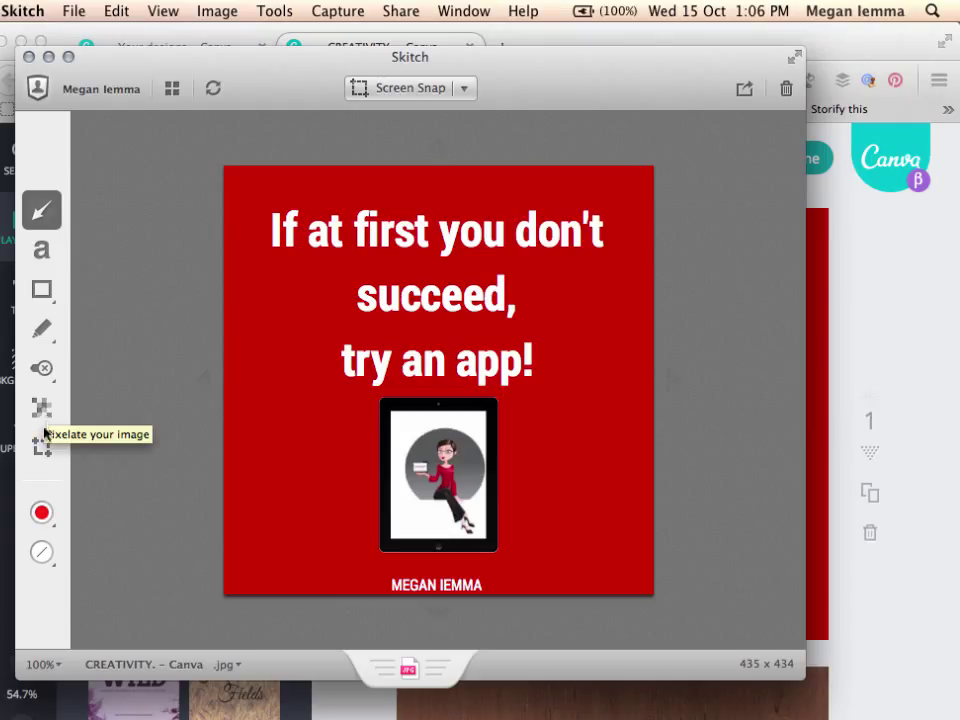
{"action": "left_click", "coordinate": [41, 512]}
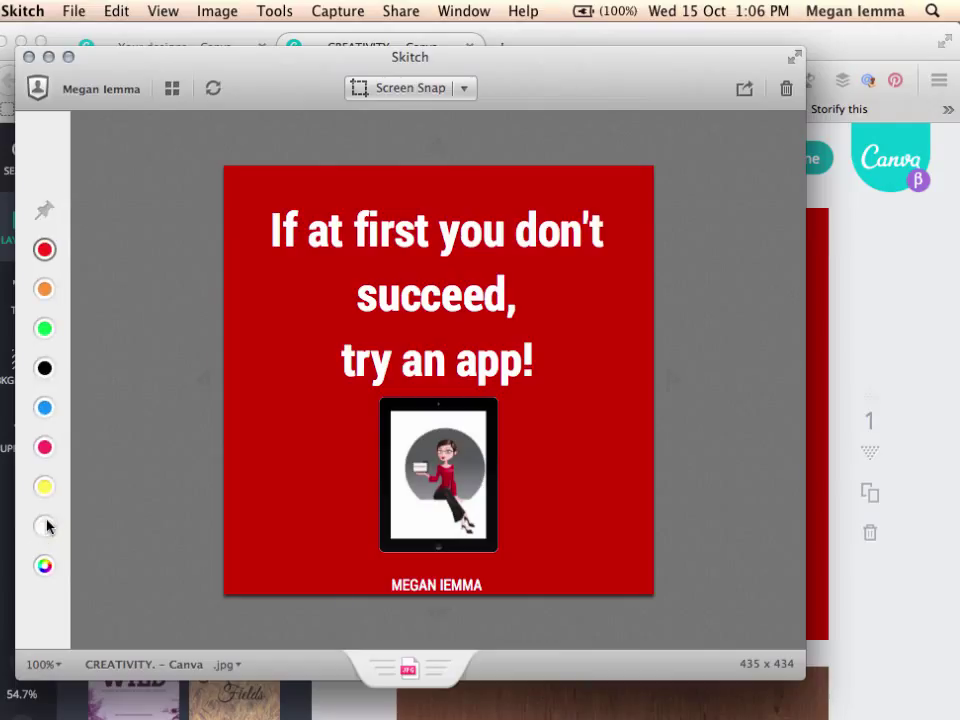
{"action": "left_click", "coordinate": [43, 216]}
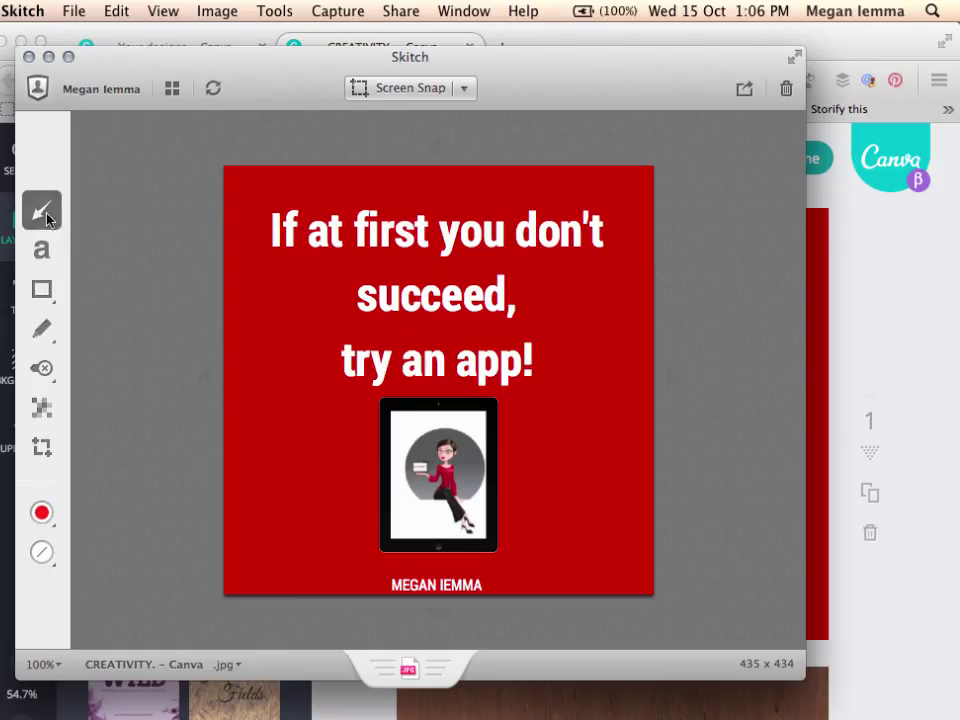
{"action": "left_click", "coordinate": [41, 554]}
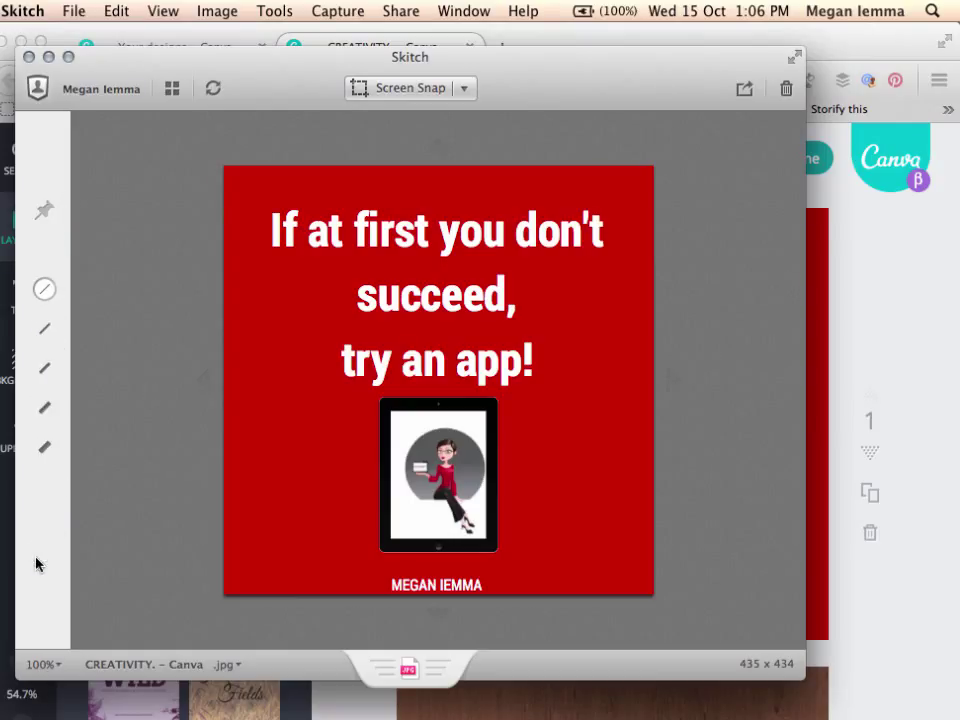
{"action": "left_click", "coordinate": [44, 213]}
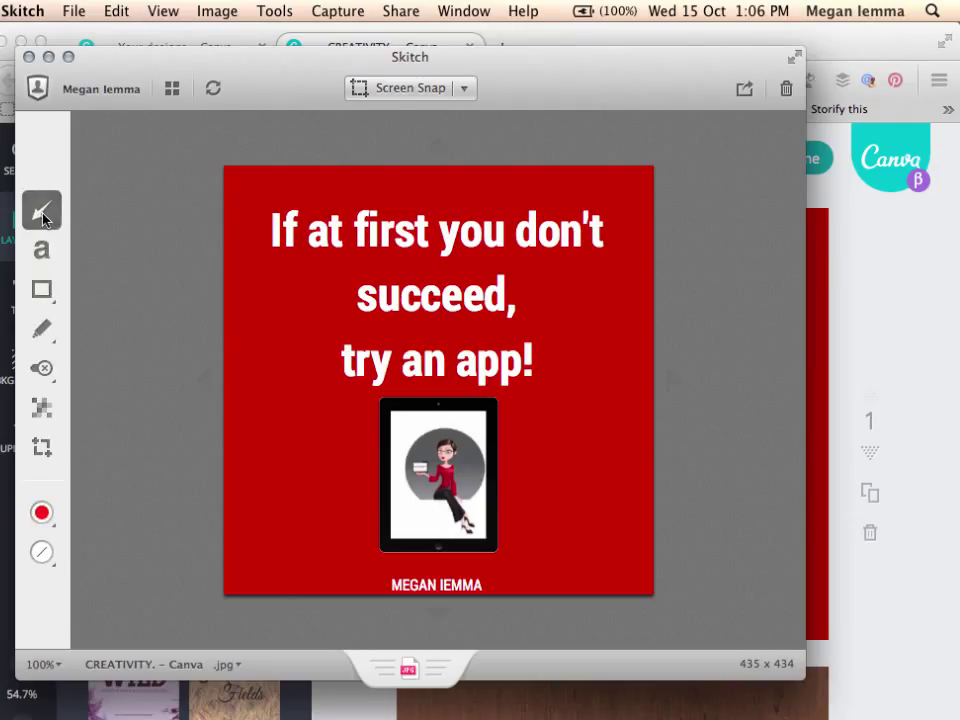
{"action": "left_click", "coordinate": [58, 668]}
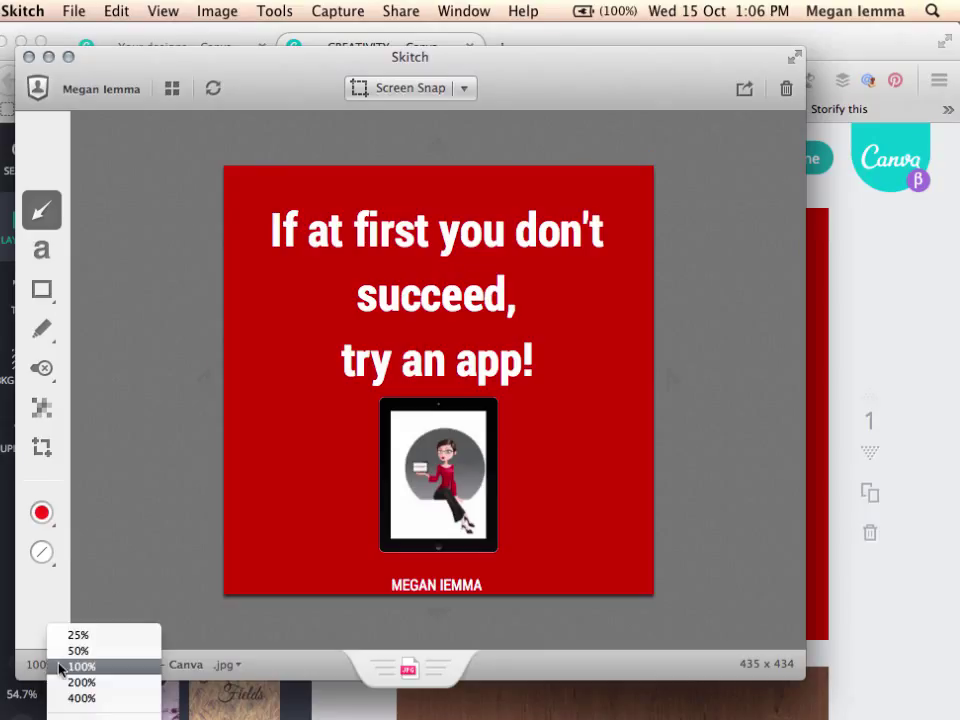
{"action": "left_click", "coordinate": [33, 670]}
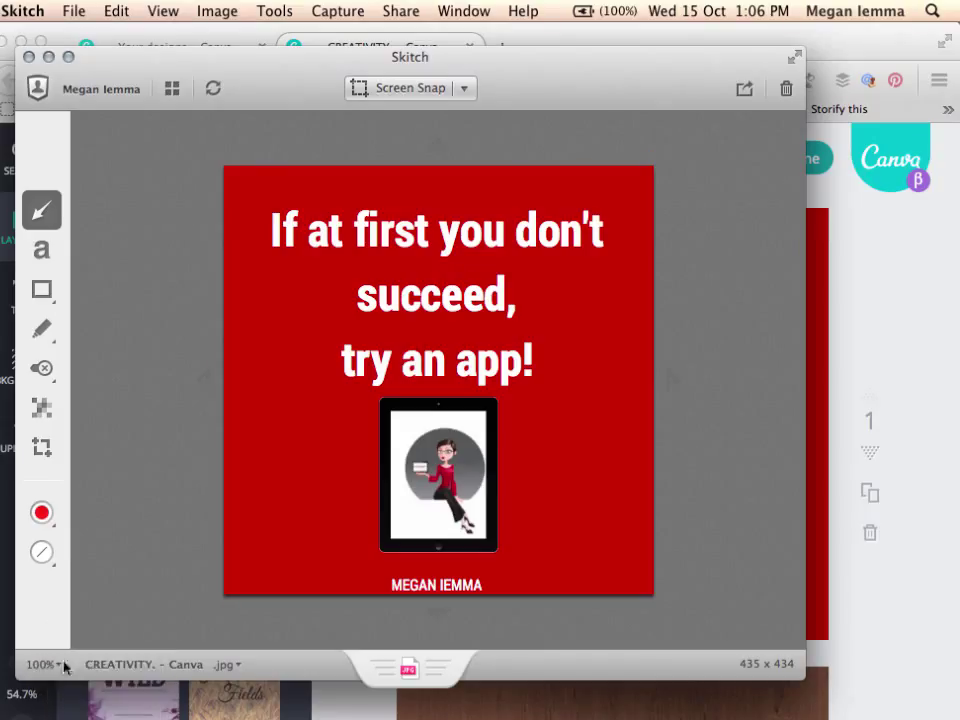
Rename the snap to 'app quote technology' and drag its JPG copy out of Skitch
{"action": "left_click", "coordinate": [140, 668]}
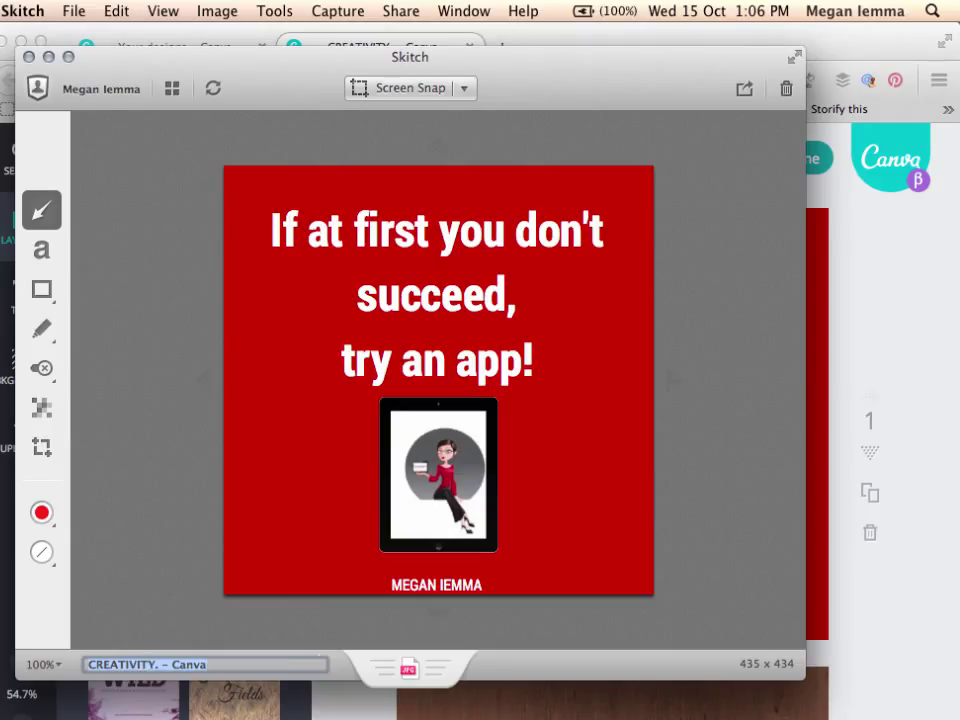
{"action": "type", "text": "app qupte"}
{"action": "key", "text": "BackSpace"}
{"action": "key", "text": "BackSpace"}
{"action": "key", "text": "BackSpace"}
{"action": "type", "text": "ote techn"}
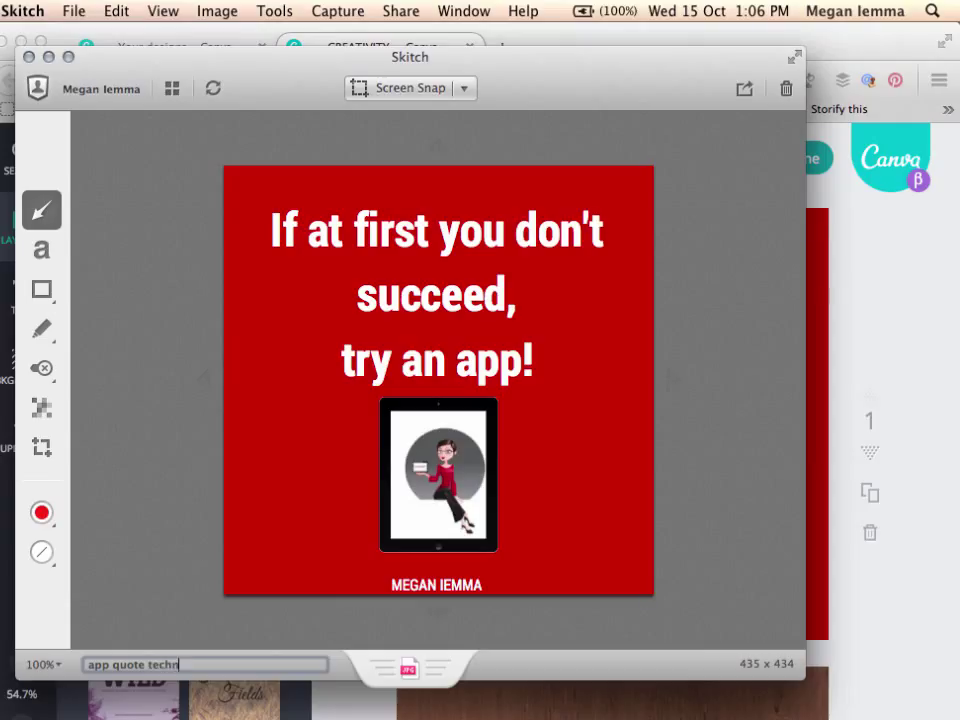
{"action": "type", "text": "ology"}
{"action": "key", "text": "Return"}
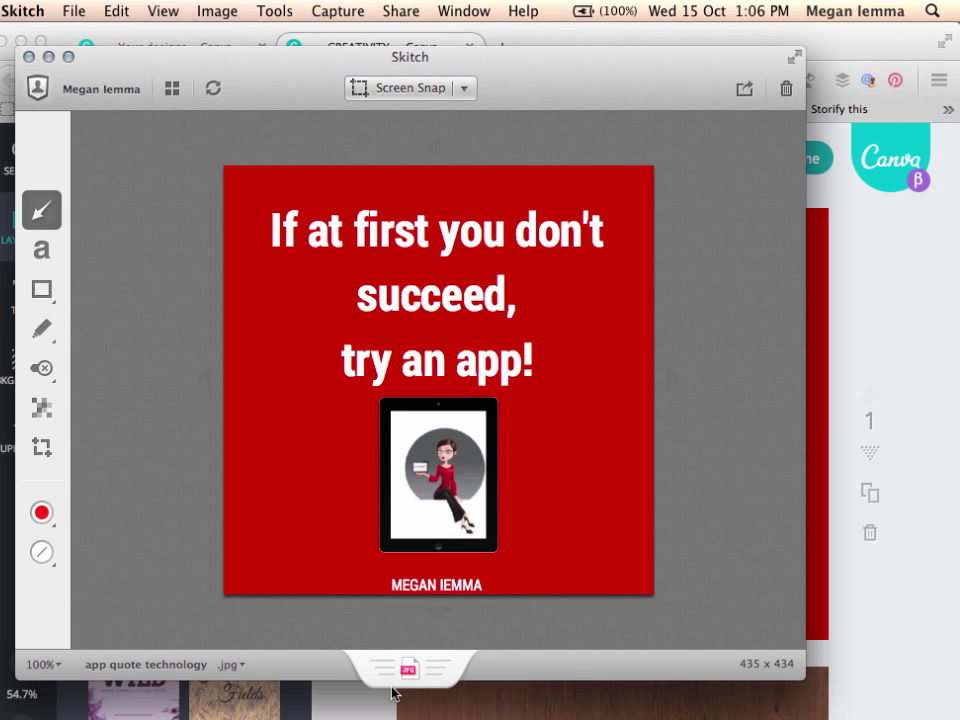
{"action": "left_click_drag", "start_coordinate": [392, 692], "coordinate": [110, 474]}
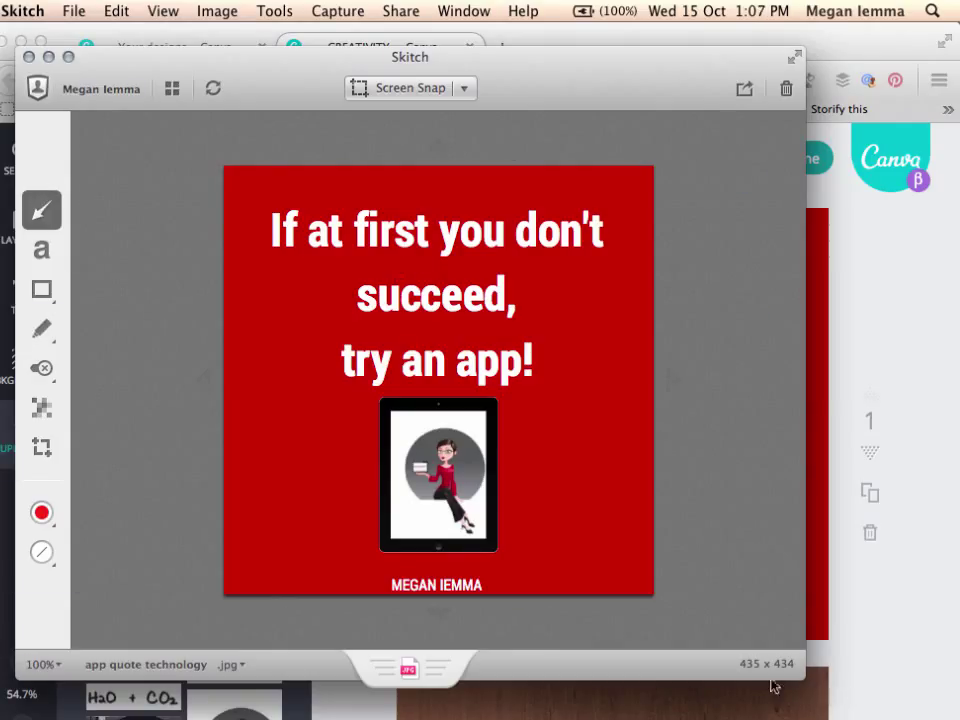
{"action": "left_click", "coordinate": [744, 91]}
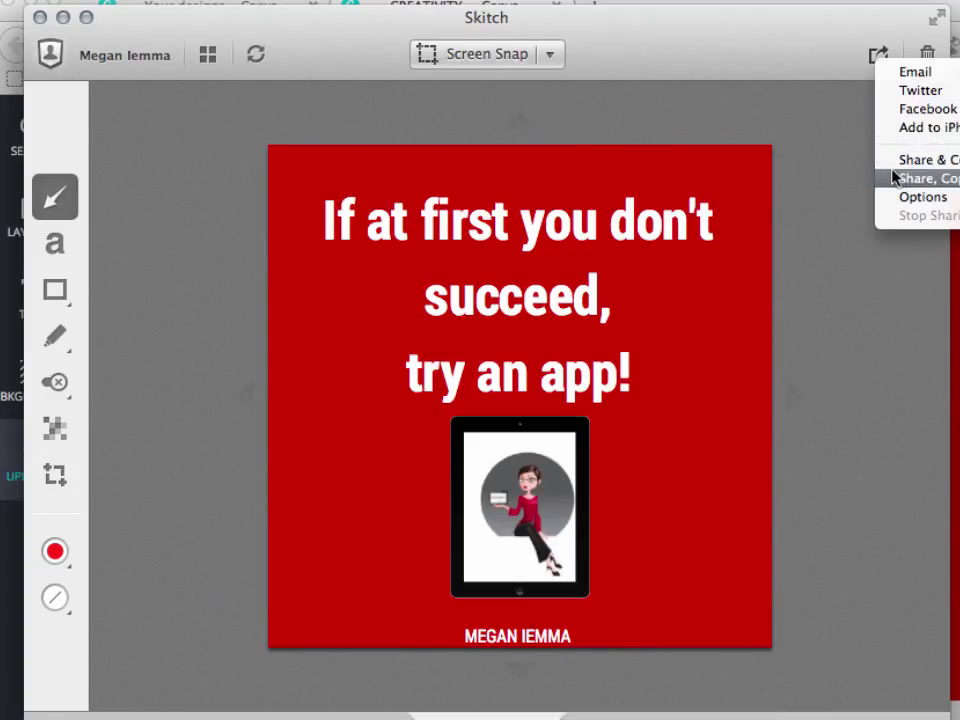
{"action": "mouse_move", "coordinate": [897, 196]}
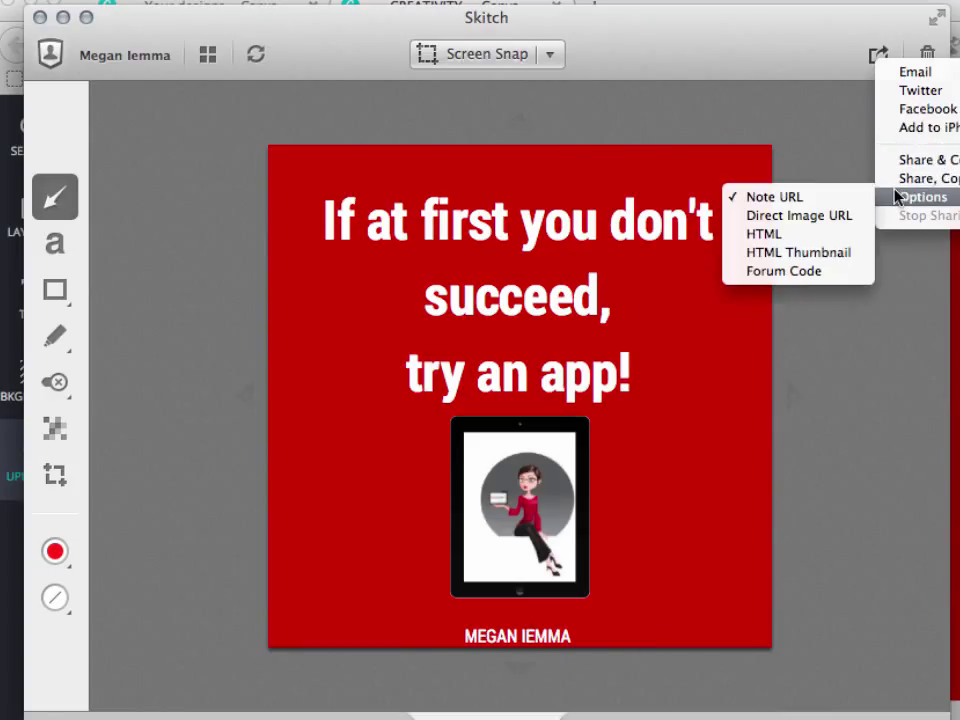
{"action": "left_click", "coordinate": [208, 53]}
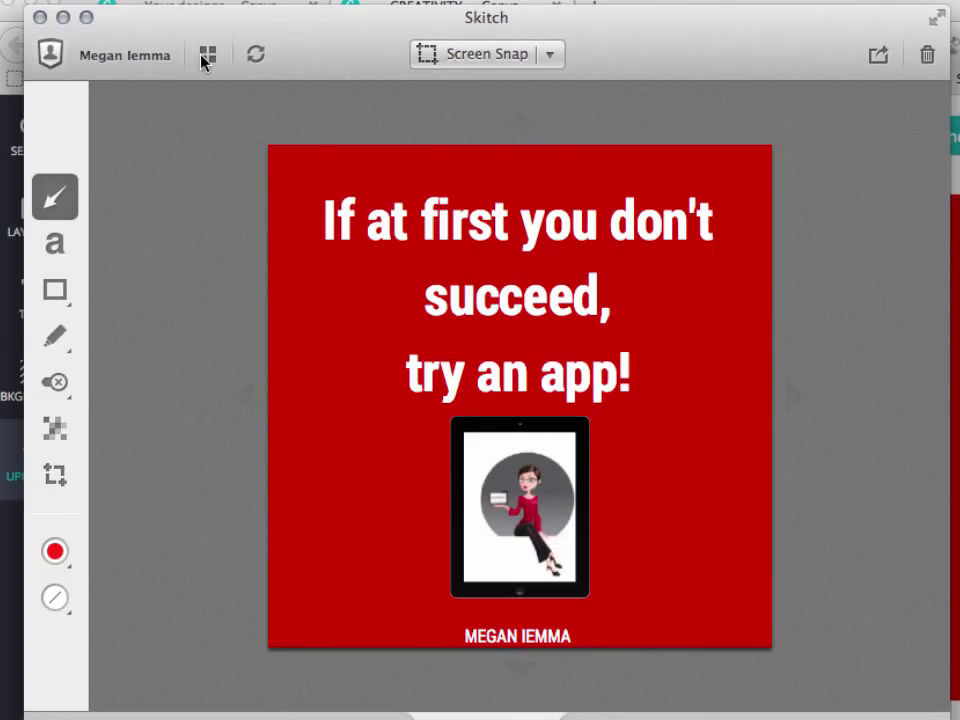
{"action": "left_click", "coordinate": [205, 57]}
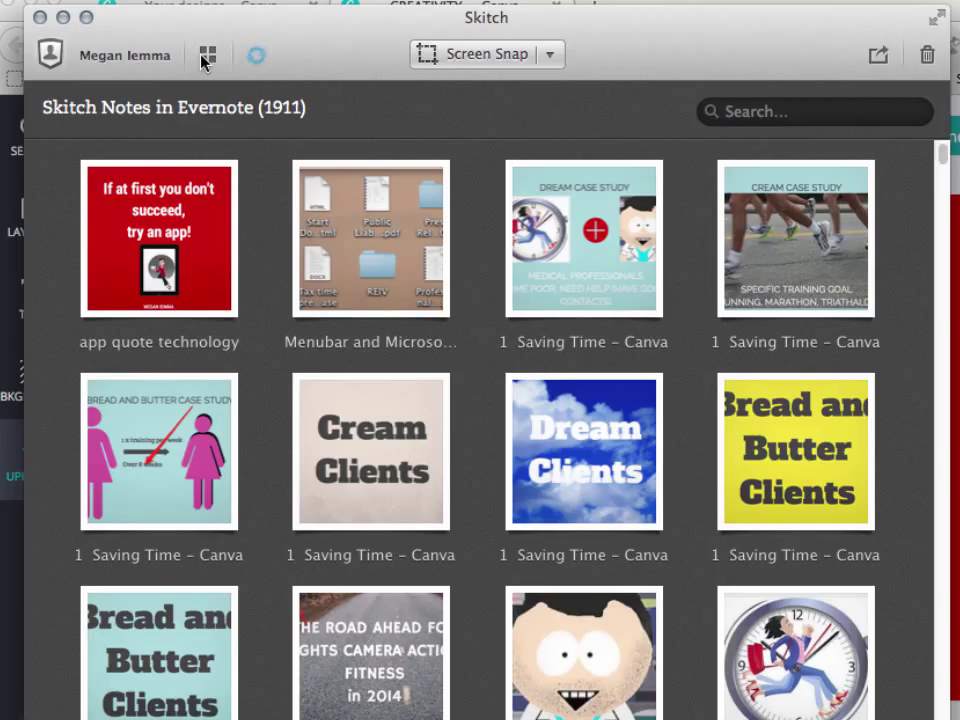
{"action": "left_click", "coordinate": [752, 113]}
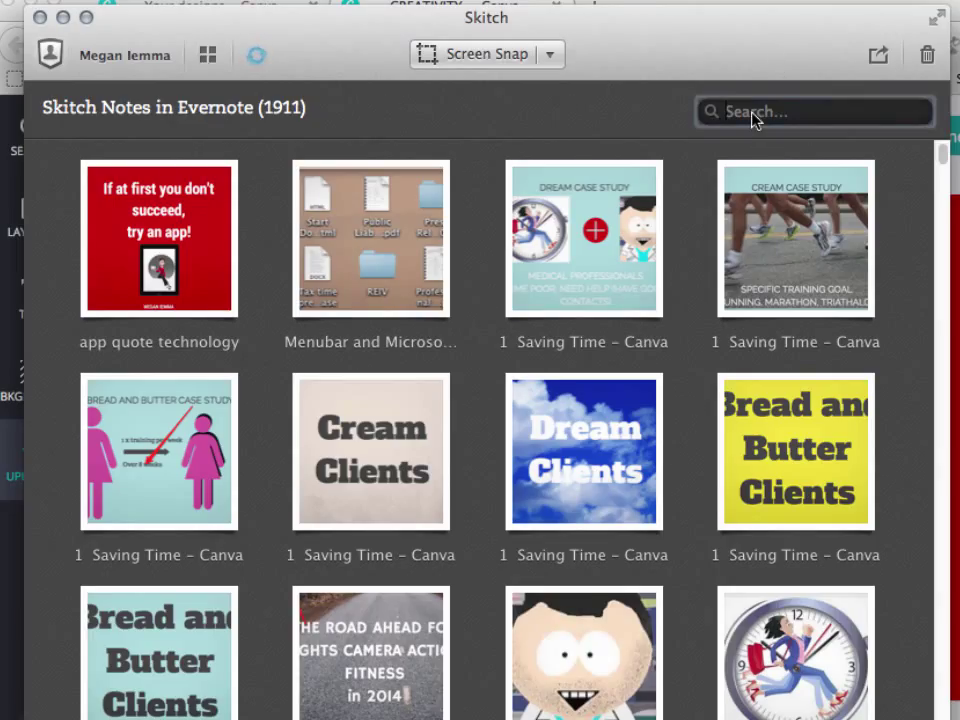
{"action": "type", "text": "evernote"}
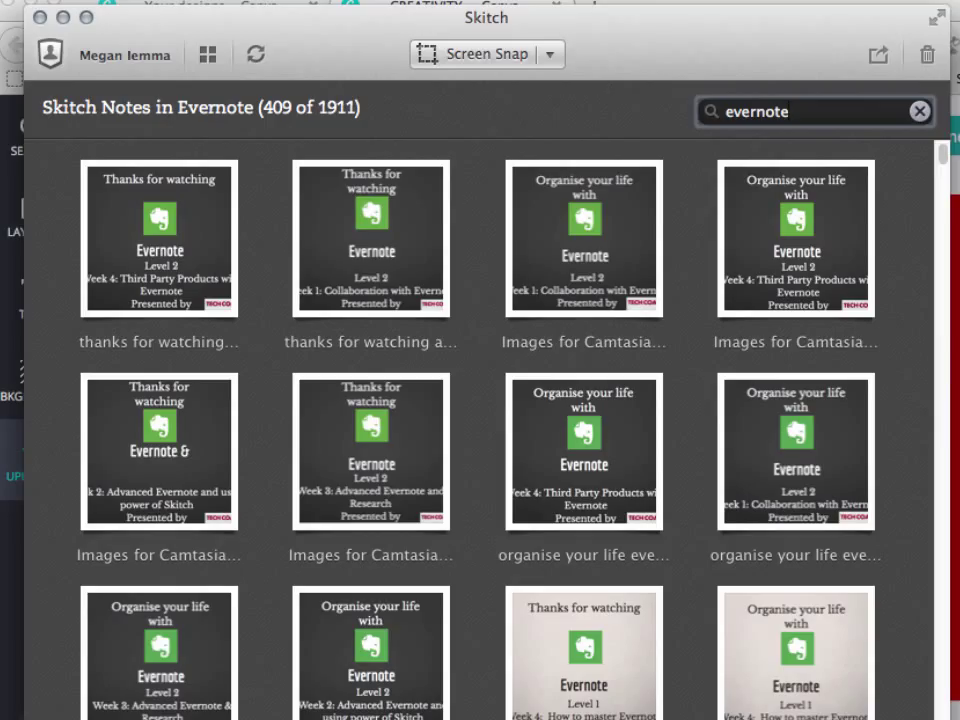
{"action": "left_click", "coordinate": [209, 59]}
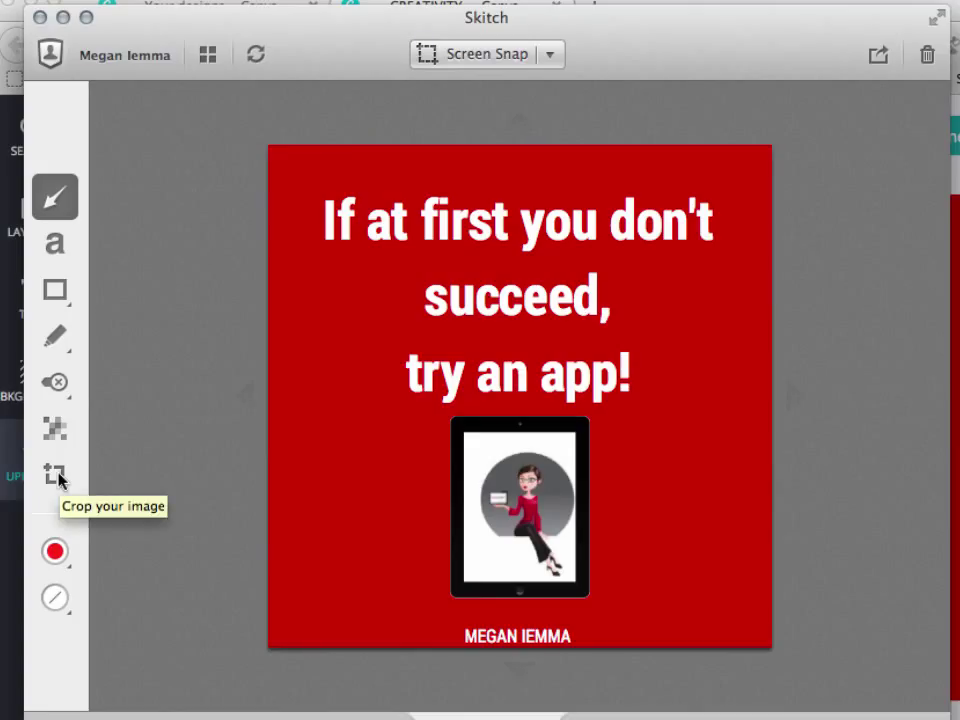
Resize the whole quote image to 266 x 266 pixels using the Crop tool's resize mode
{"action": "left_click", "coordinate": [55, 476]}
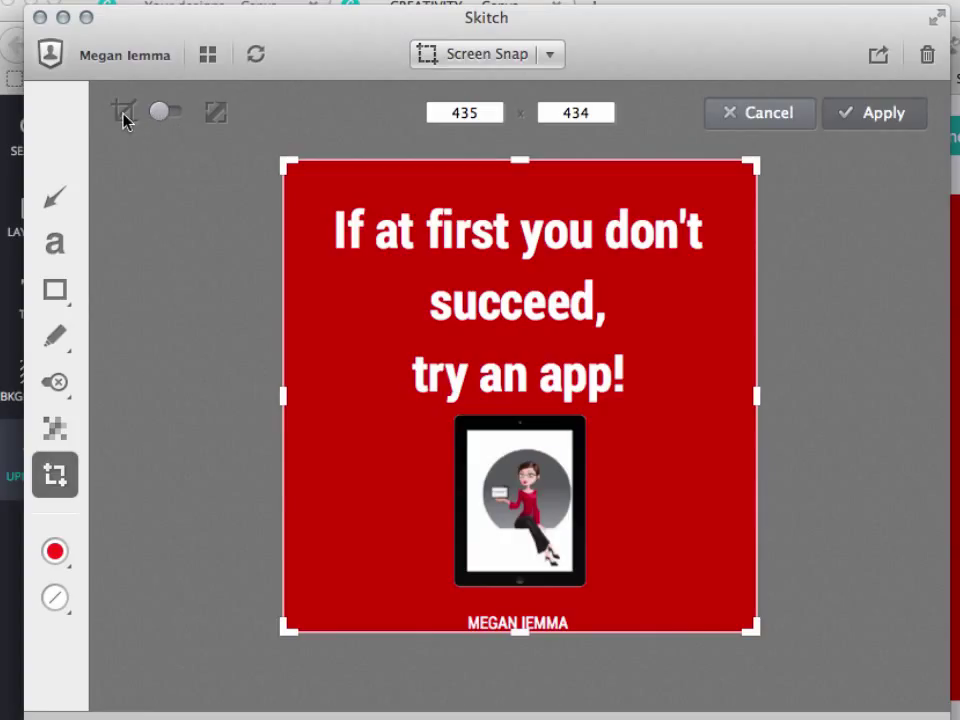
{"action": "left_click", "coordinate": [158, 113]}
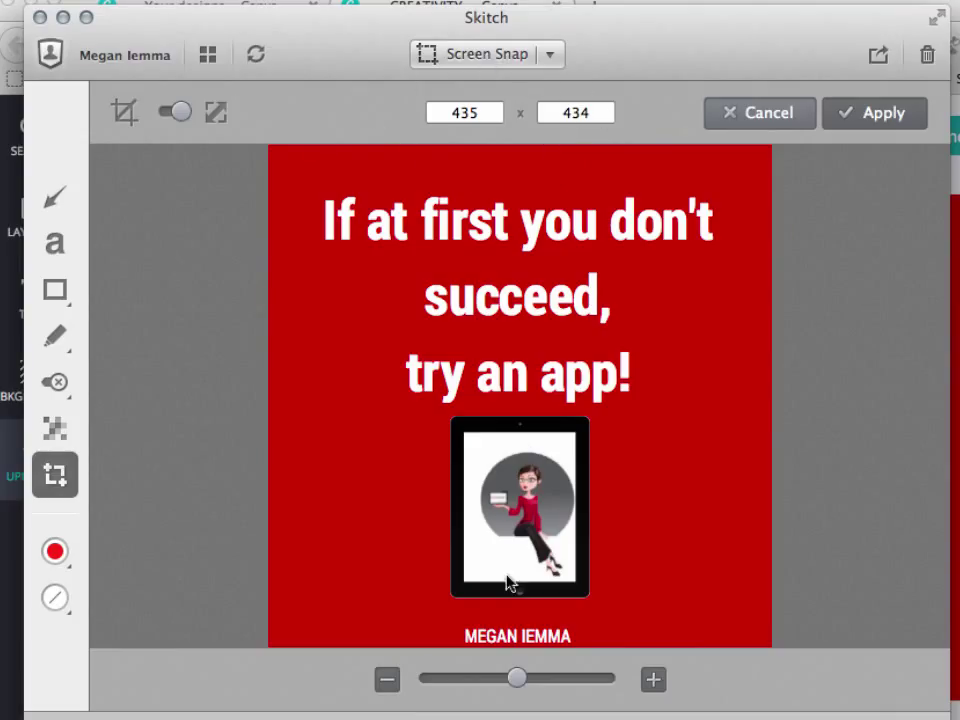
{"action": "left_click_drag", "start_coordinate": [514, 686], "coordinate": [472, 697]}
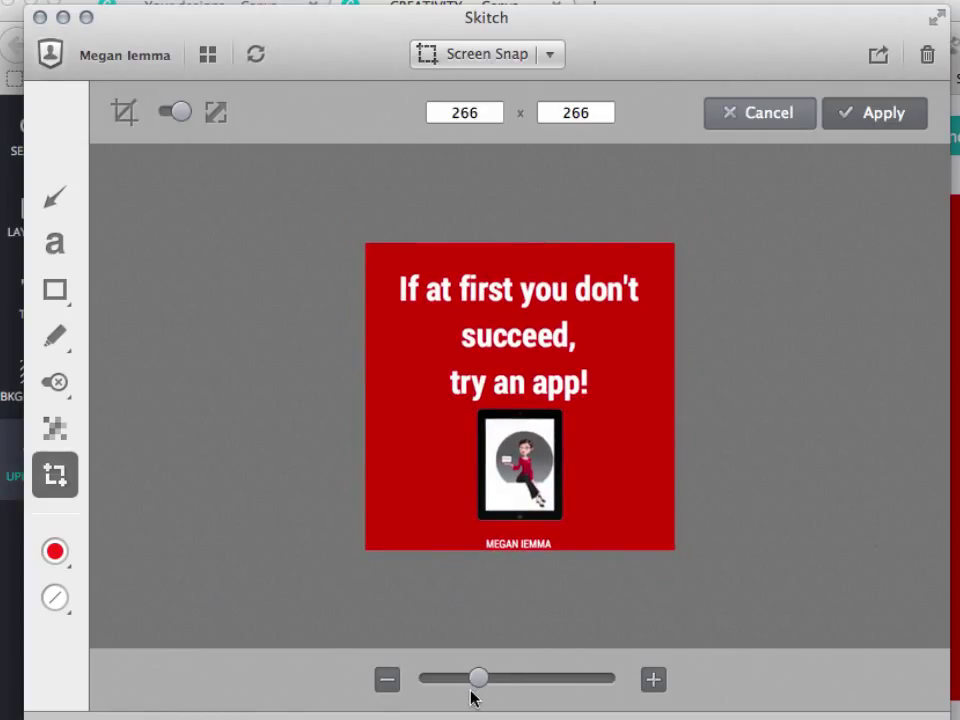
{"action": "left_click", "coordinate": [857, 122]}
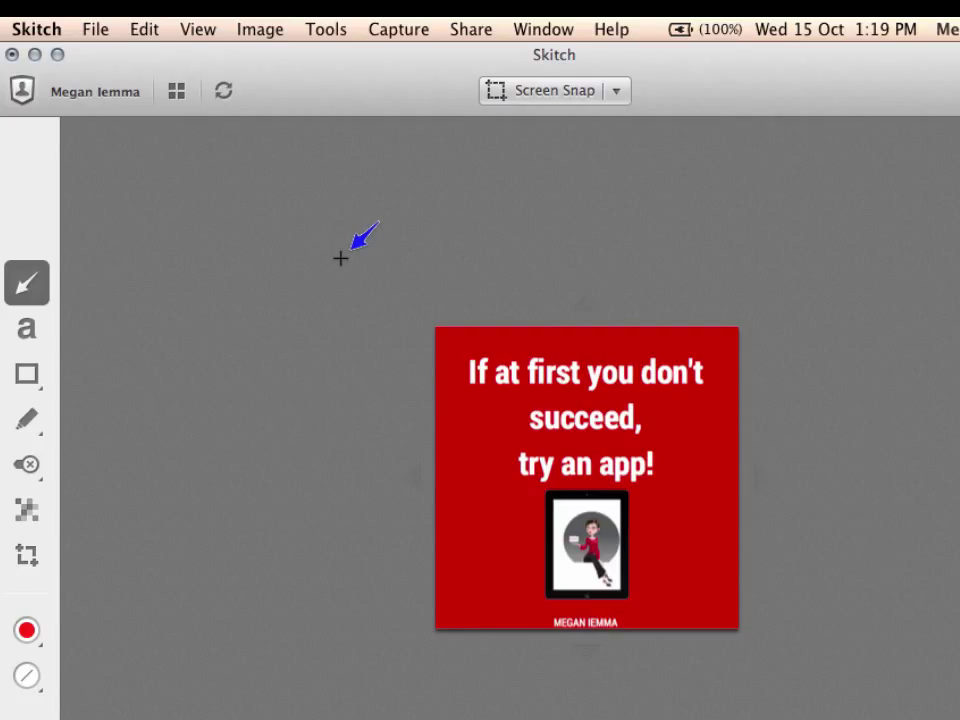
Show the 'evernote'-filtered notes library and scroll down toward the post it notes item
{"action": "left_click", "coordinate": [176, 91]}
{"action": "scroll", "coordinate": [336, 551], "scroll_direction": "down", "scroll_amount": 10}
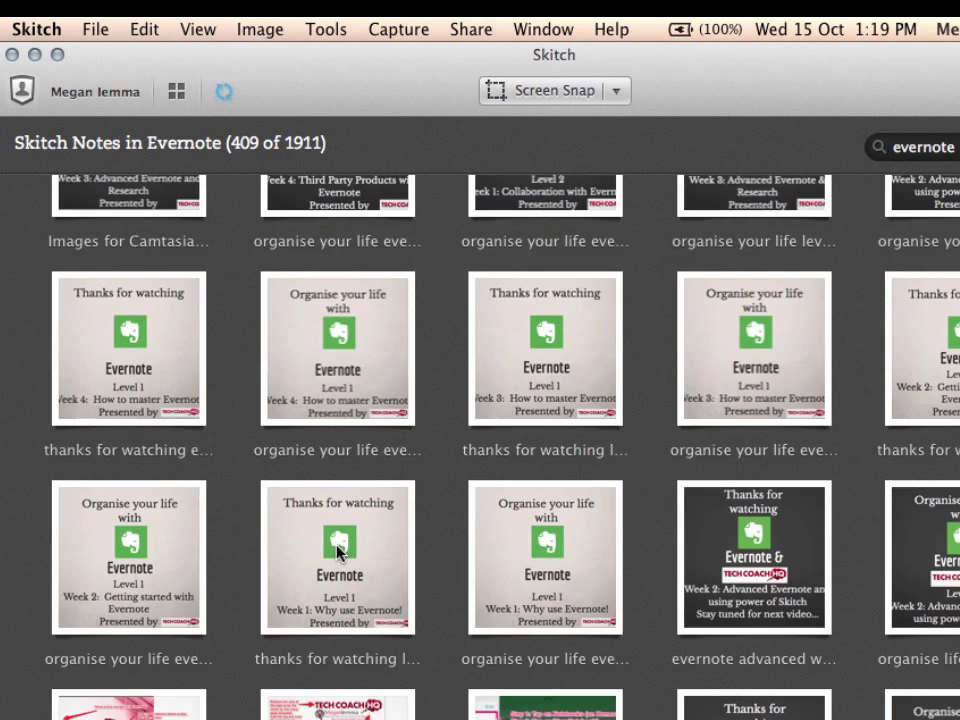
{"action": "scroll", "coordinate": [336, 551], "scroll_direction": "down", "scroll_amount": 2}
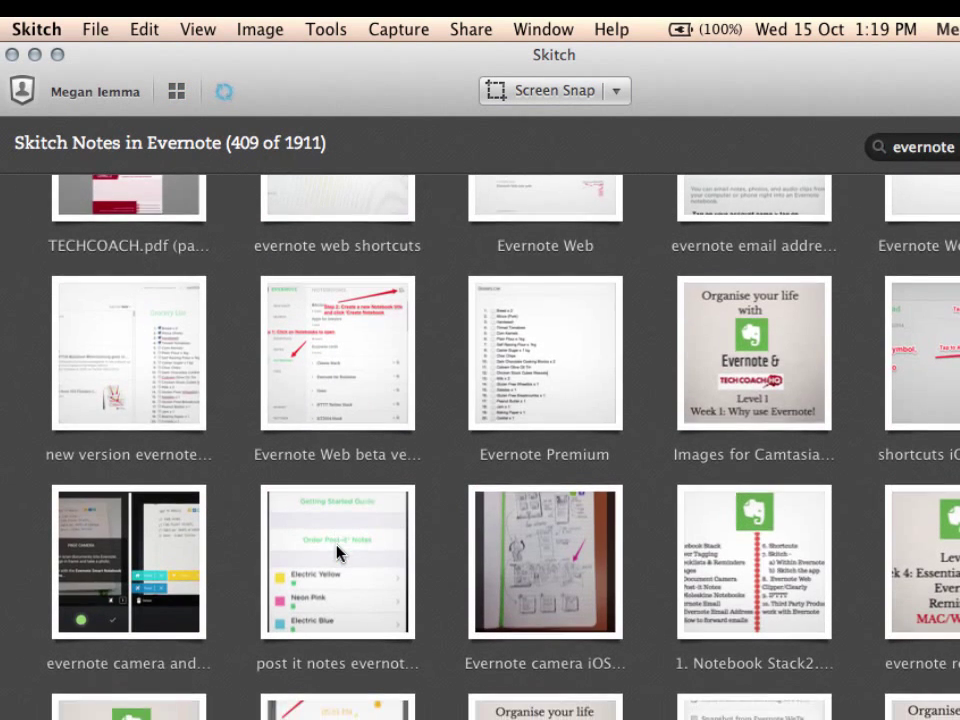
Open the post-it notes screenshot and draw a red arrow toward 'Order Post-it Notes'
{"action": "scroll", "coordinate": [336, 551], "scroll_direction": "down", "scroll_amount": 5}
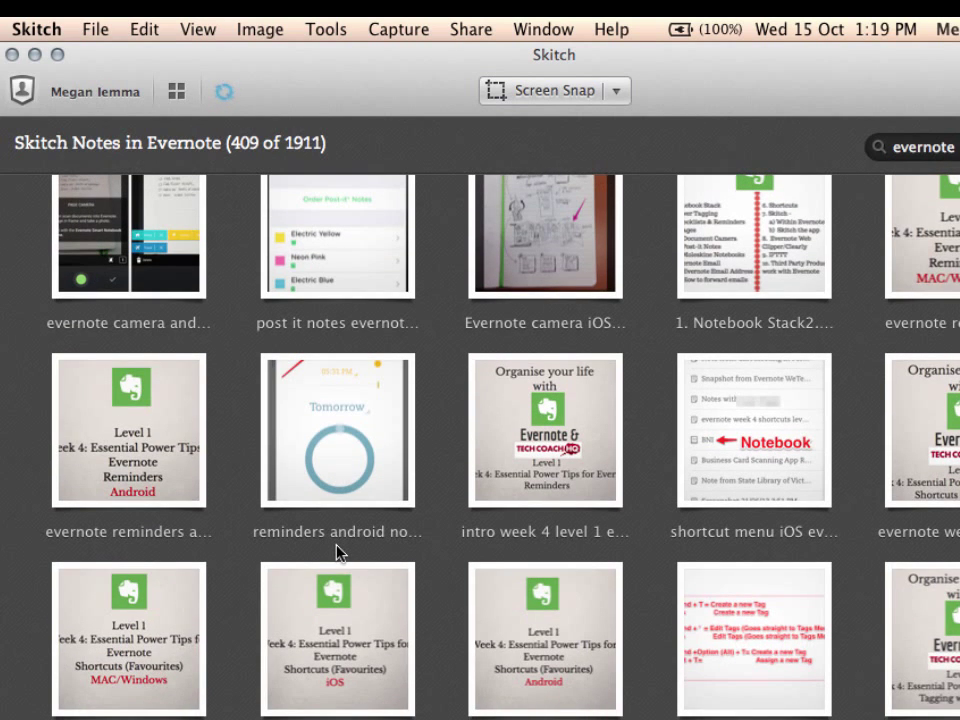
{"action": "double_click", "coordinate": [346, 279]}
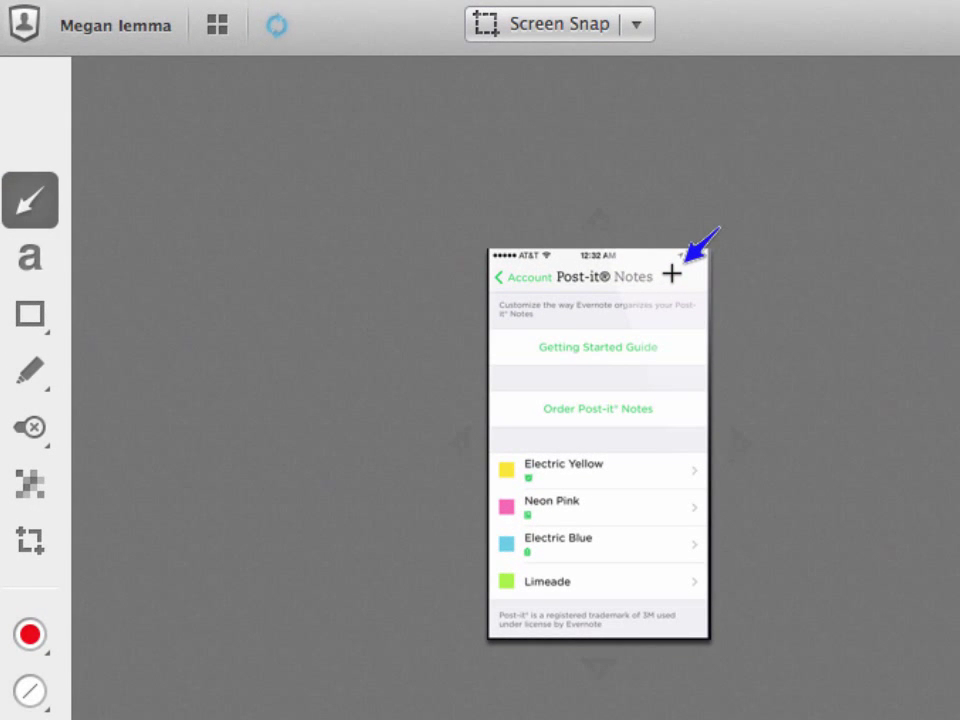
{"action": "left_click_drag", "start_coordinate": [671, 273], "coordinate": [547, 392]}
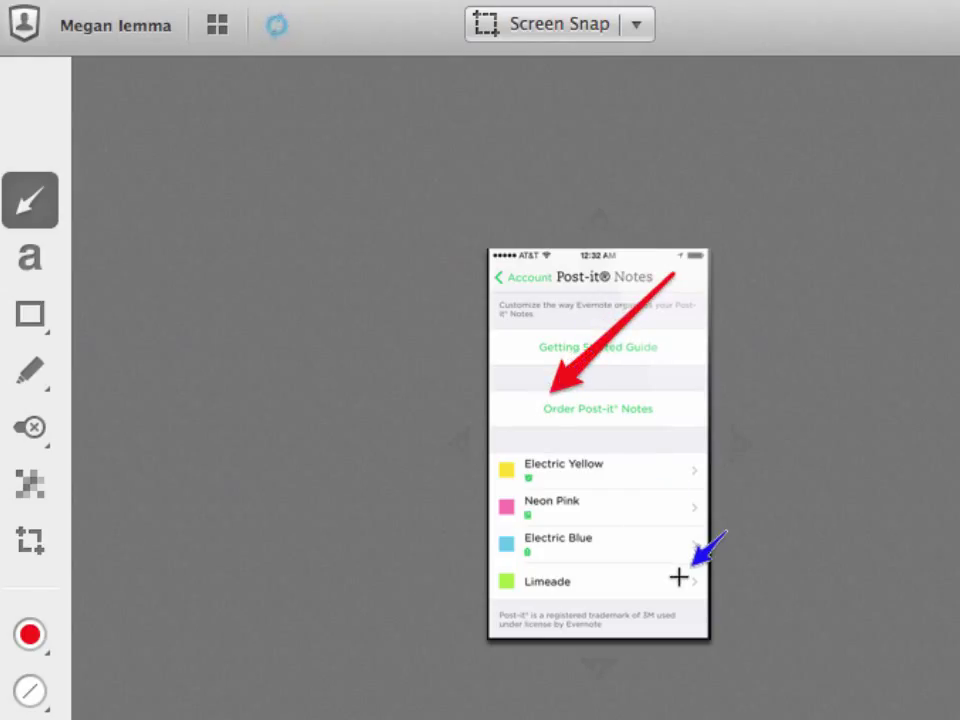
Add a larger red two-line 'Post it / Notes' text label at the arrow's tip
{"action": "left_click", "coordinate": [31, 262]}
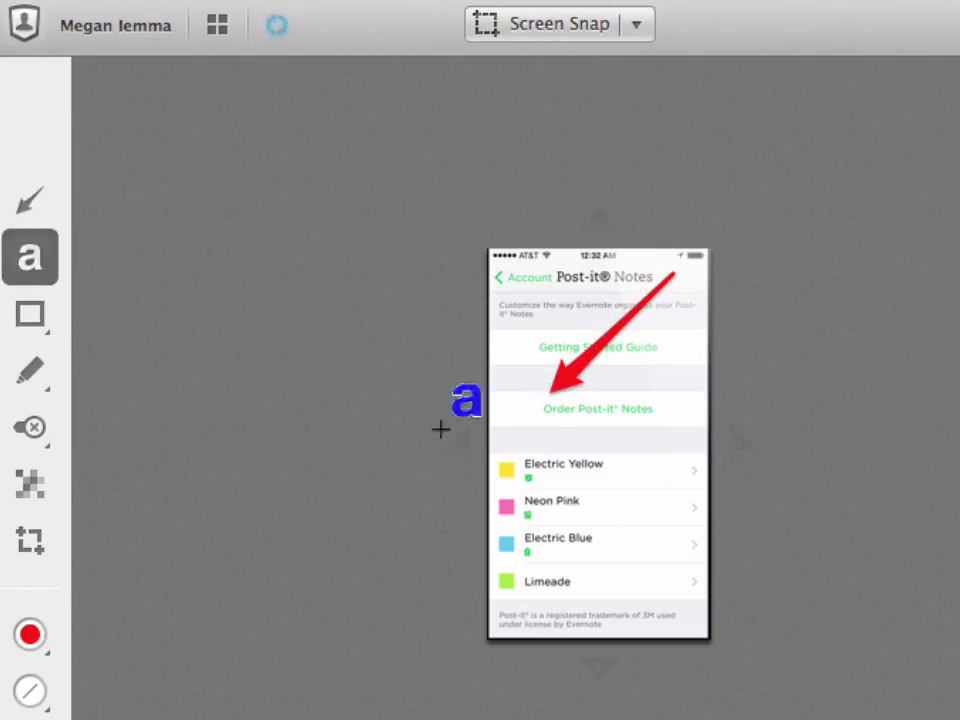
{"action": "left_click", "coordinate": [551, 421]}
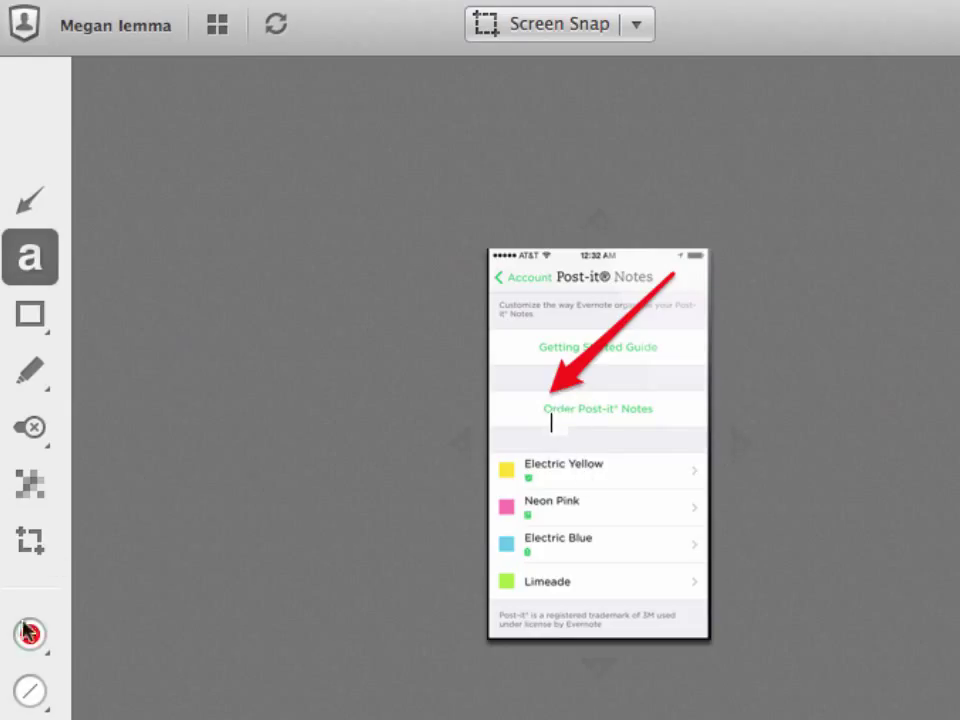
{"action": "left_click", "coordinate": [48, 707]}
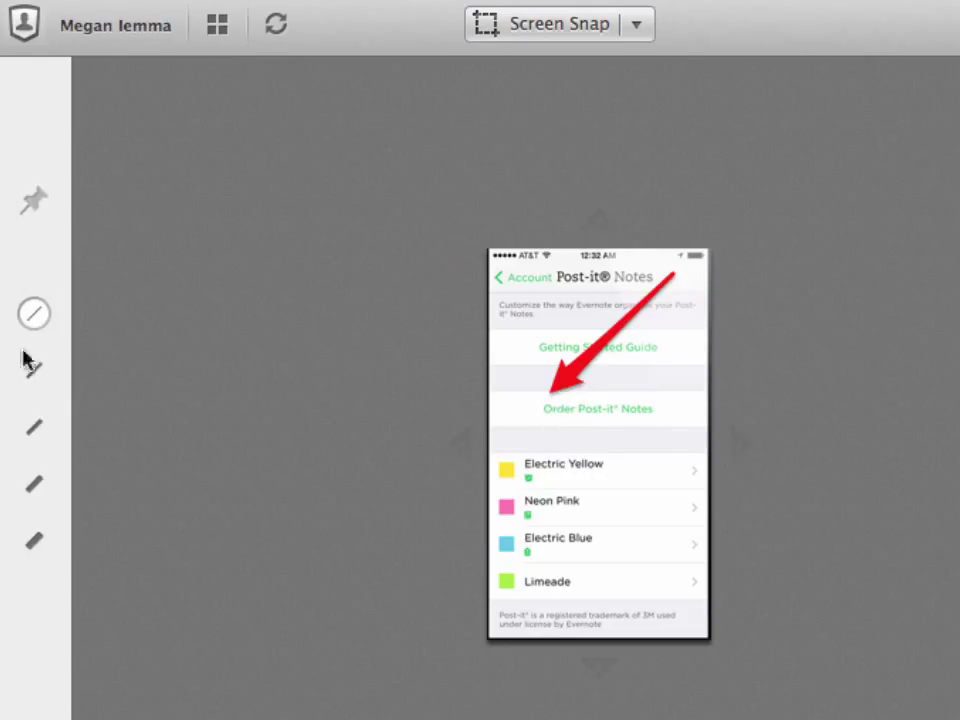
{"action": "left_click", "coordinate": [34, 430]}
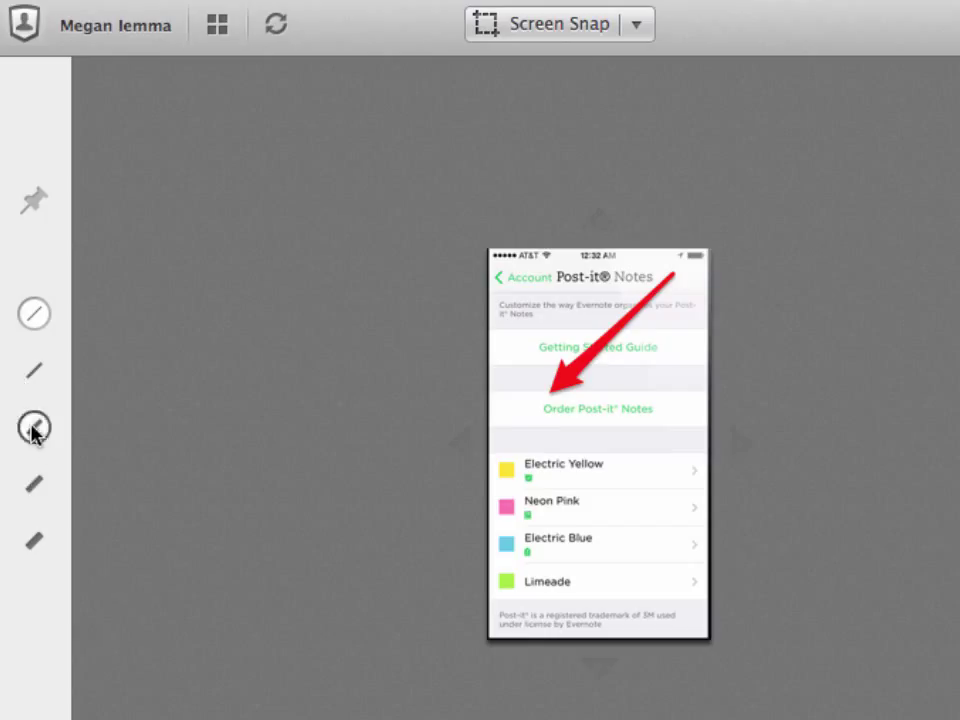
{"action": "left_click", "coordinate": [532, 419]}
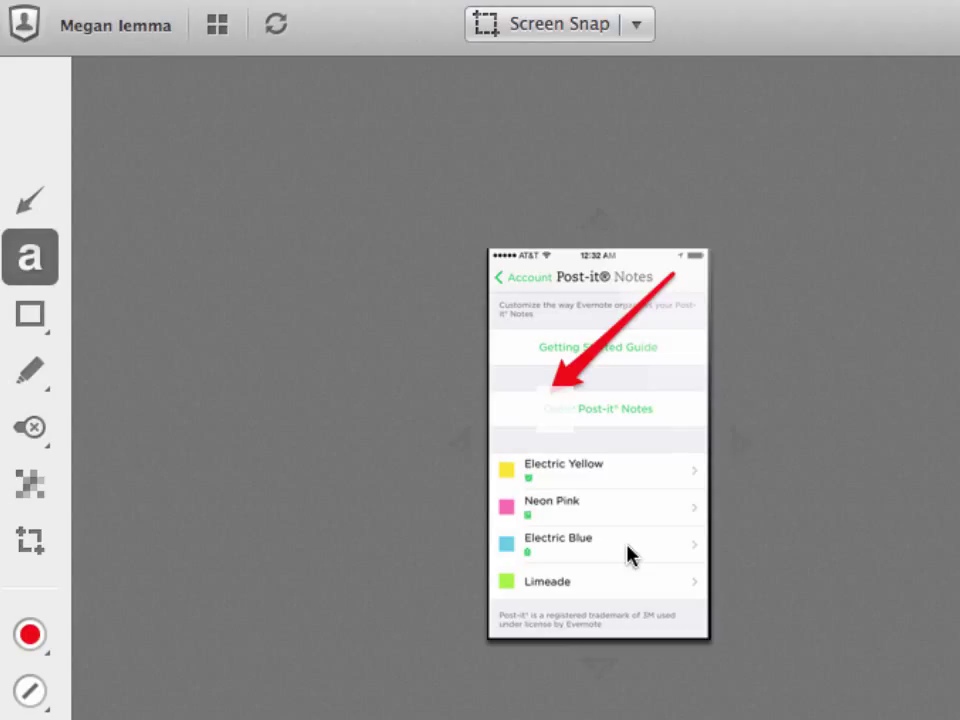
{"action": "type", "text": "Post"}
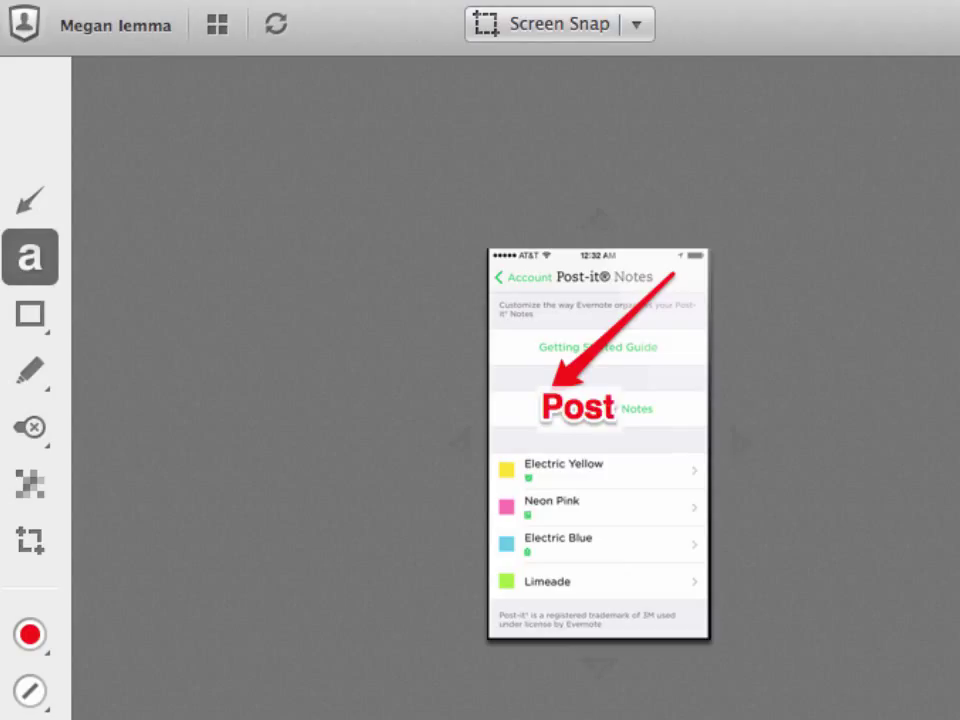
{"action": "type", "text": " it"}
{"action": "key", "text": "Return"}
{"action": "type", "text": "Notes"}
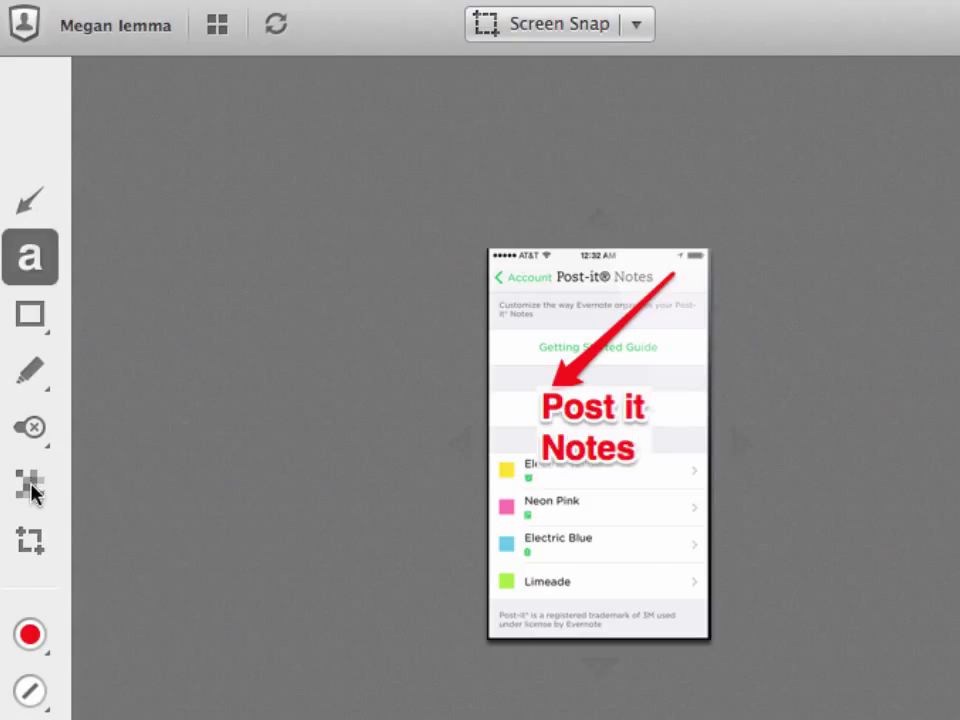
Look through the pen variants and pinned tool options, then bring up the stamp set
{"action": "left_click", "coordinate": [50, 392]}
{"action": "left_click", "coordinate": [50, 392]}
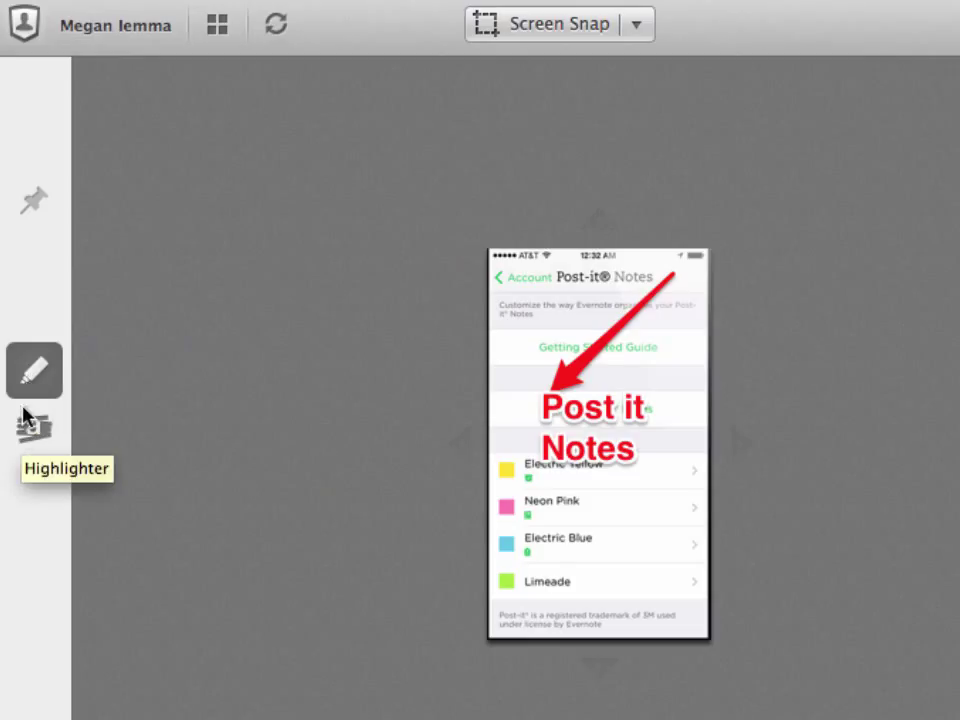
{"action": "left_click", "coordinate": [34, 208]}
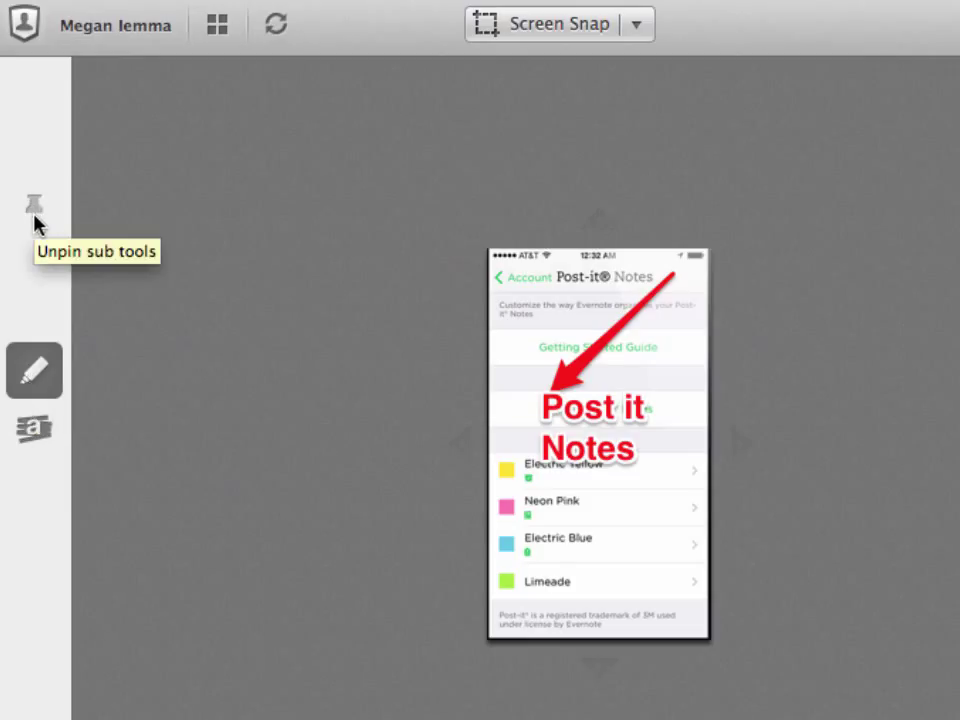
{"action": "left_click", "coordinate": [36, 207]}
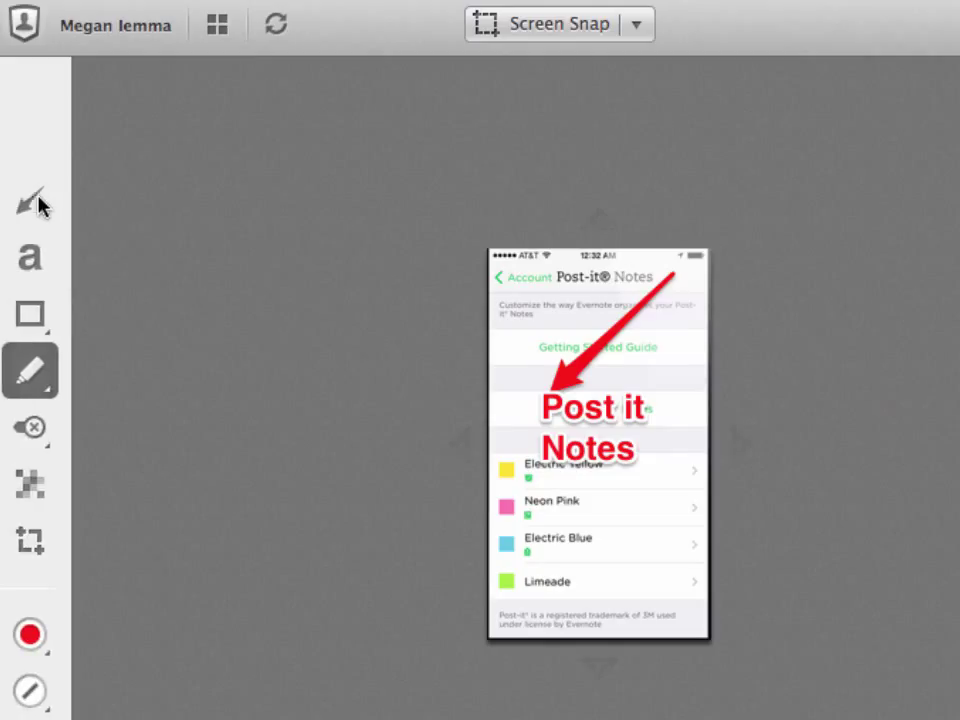
{"action": "left_click", "coordinate": [43, 445]}
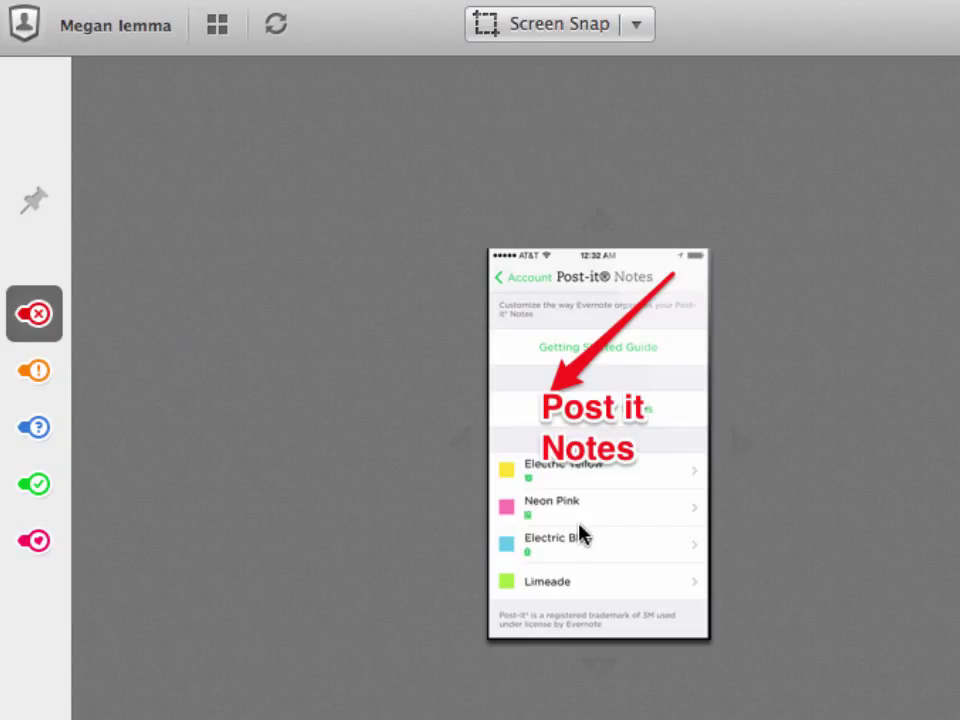
Place the green Approved check stamp over the coloured rows with a left-pointing callout tail
{"action": "left_click", "coordinate": [34, 484]}
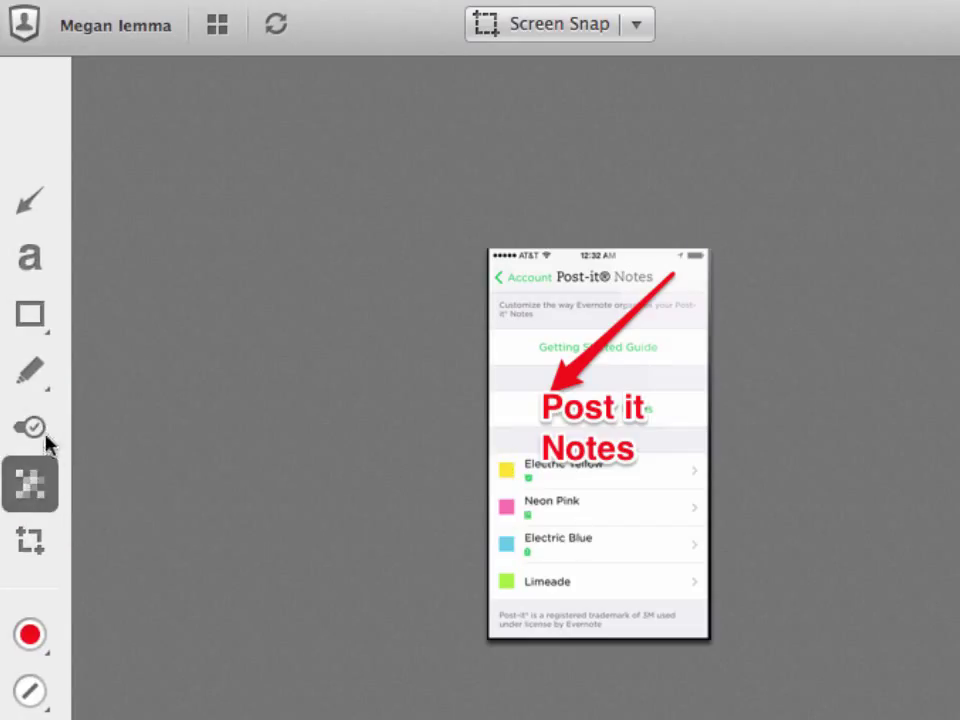
{"action": "left_click", "coordinate": [24, 432]}
{"action": "left_click", "coordinate": [34, 484]}
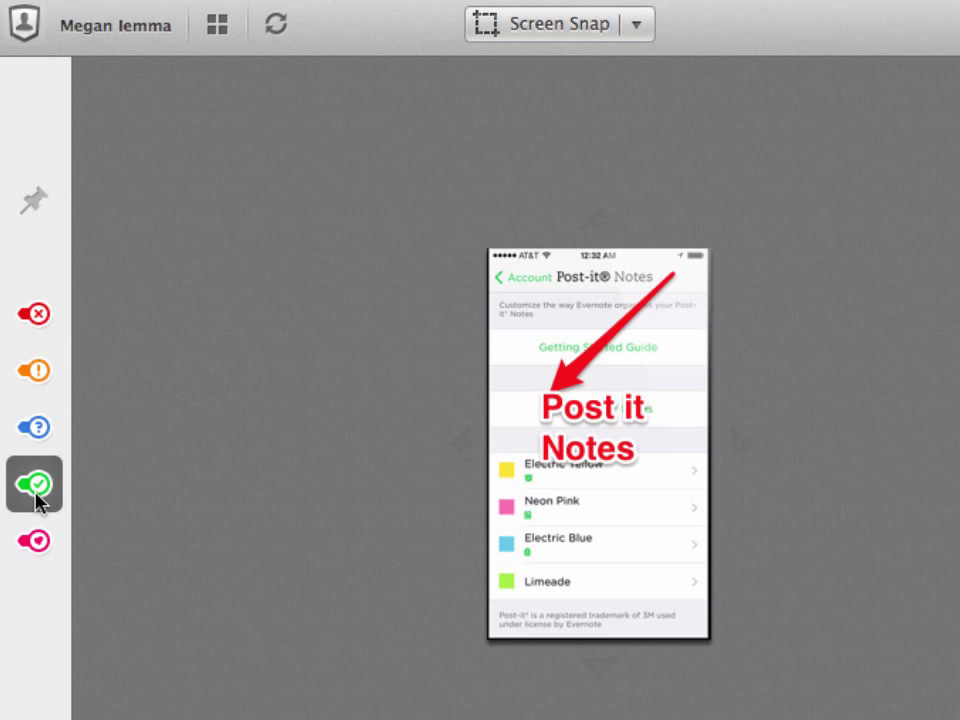
{"action": "left_click", "coordinate": [512, 503]}
{"action": "left_click_drag", "start_coordinate": [514, 505], "coordinate": [578, 506]}
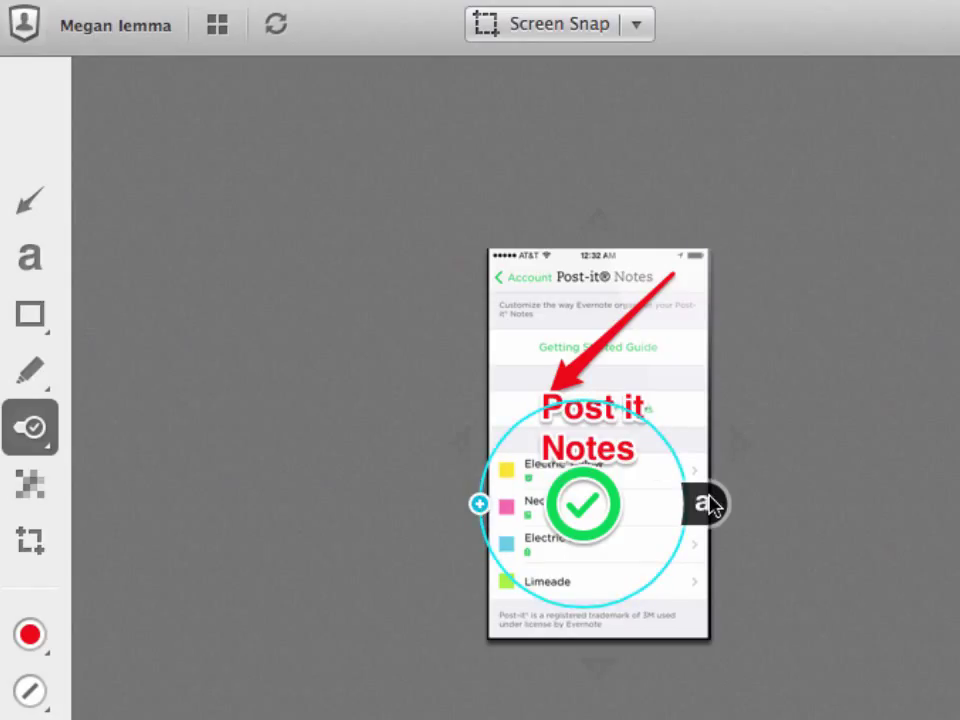
{"action": "left_click_drag", "start_coordinate": [480, 505], "coordinate": [505, 565]}
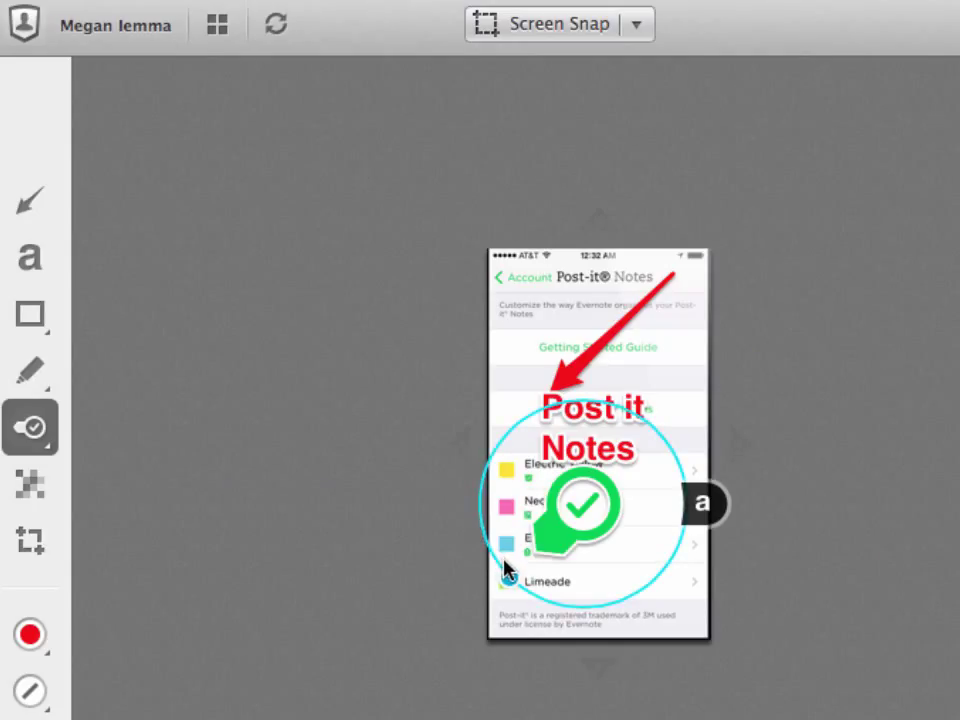
Change the stamp's caption from Approved to 'Fixed' and nudge it slightly higher
{"action": "left_click", "coordinate": [705, 508]}
{"action": "key", "text": "BackSpace"}
{"action": "type", "text": "Fixed"}
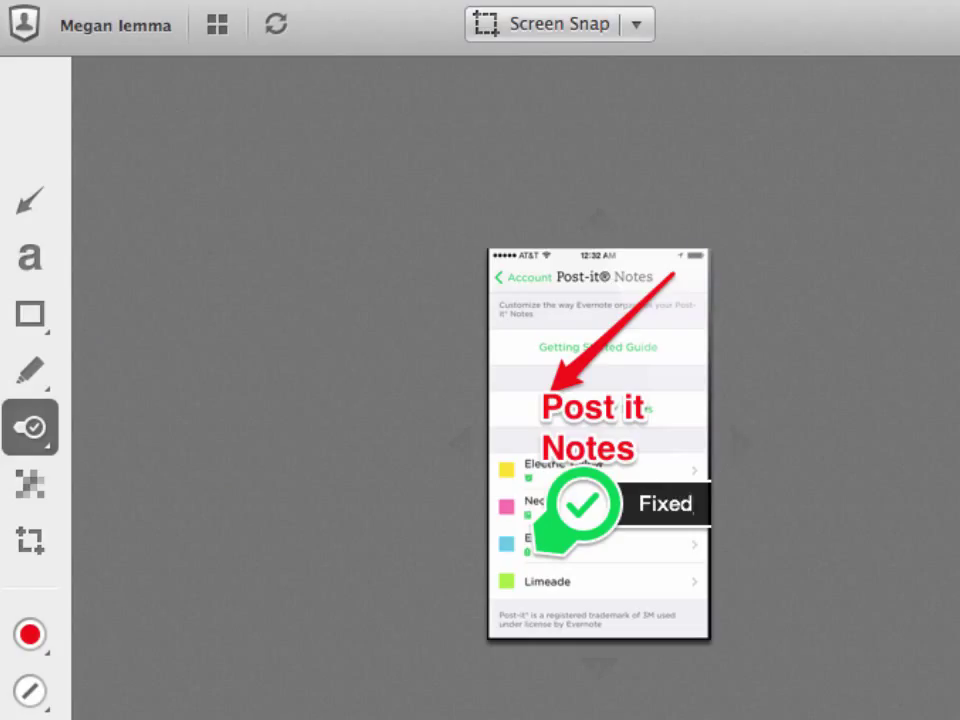
{"action": "mouse_move", "coordinate": [594, 514]}
{"action": "left_mouse_down"}
{"action": "mouse_move", "coordinate": [582, 463]}
{"action": "mouse_move", "coordinate": [577, 508]}
{"action": "left_mouse_up"}
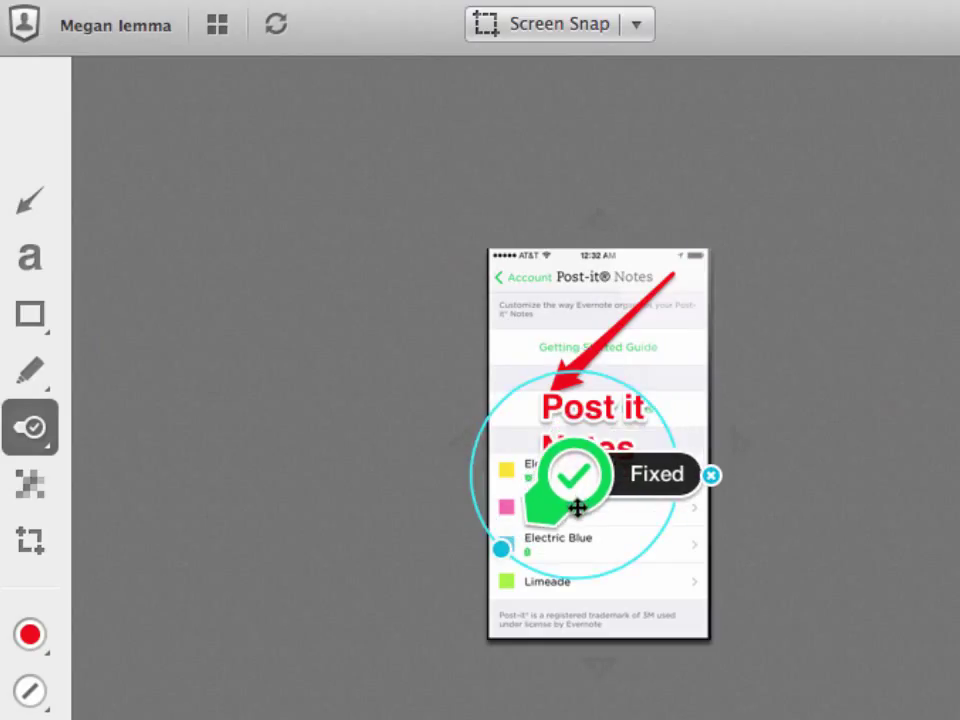
Pixelate the 'Account Post-it Notes' header bar along the screenshot's top
{"action": "left_click", "coordinate": [29, 485]}
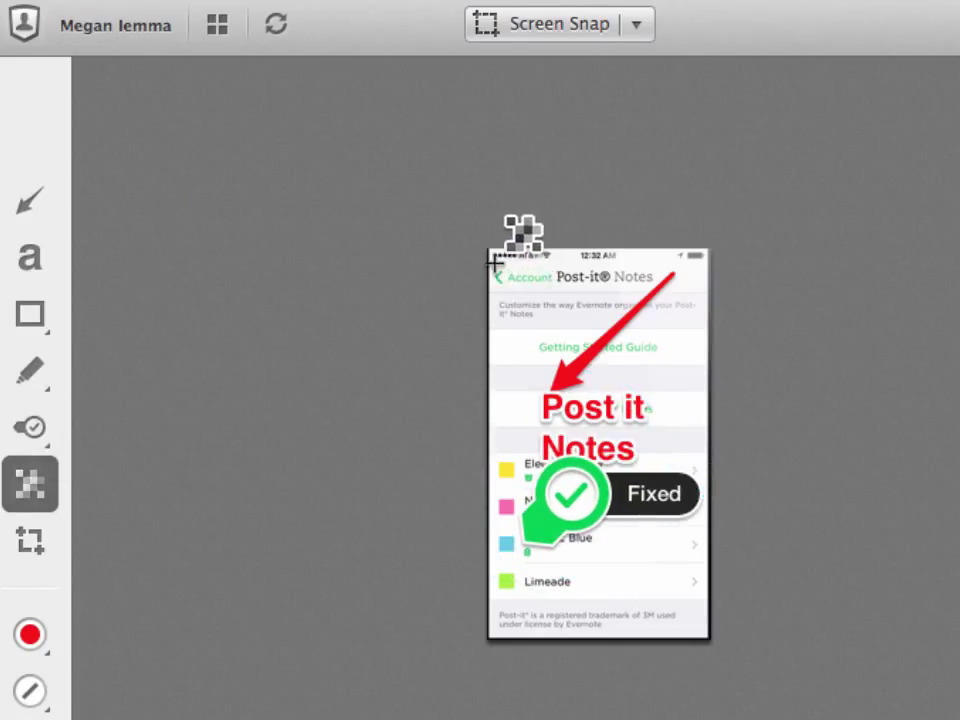
{"action": "left_click_drag", "start_coordinate": [497, 266], "coordinate": [664, 293]}
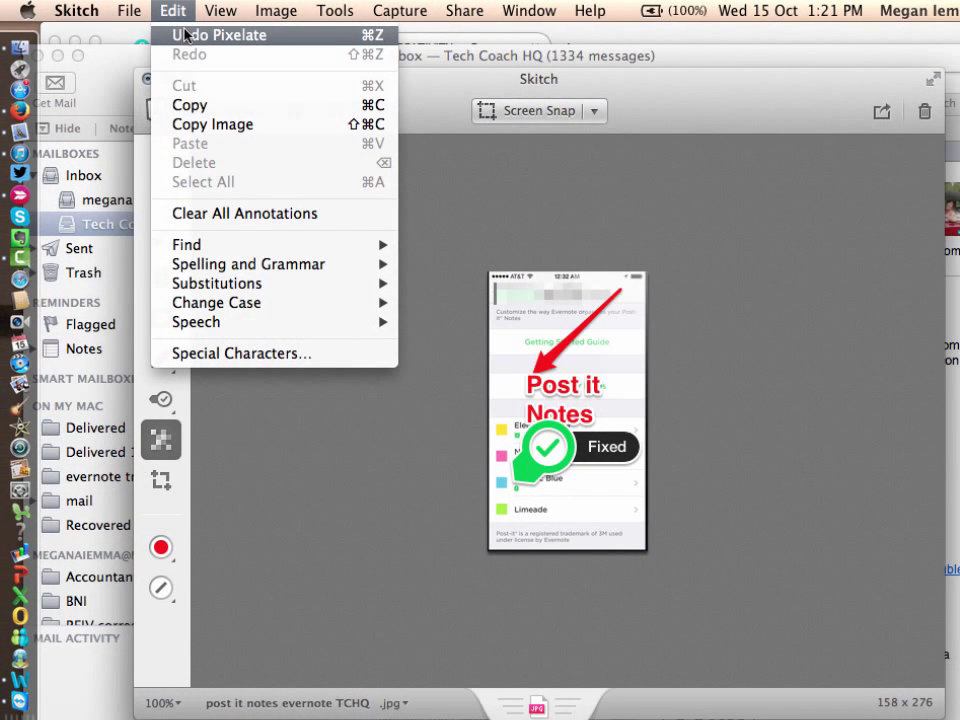
Undo the header pixelation, stamp with callout, 'Post it Notes' text and red arrow
{"action": "key", "text": "super+z"}
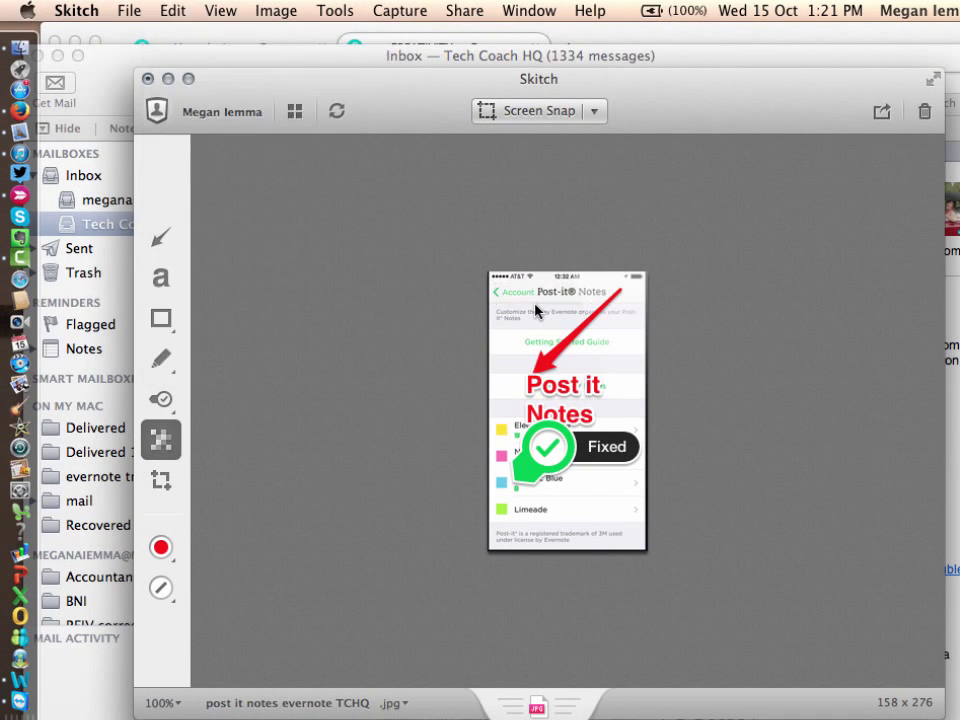
{"action": "key", "text": "super+z"}
{"action": "key", "text": "super+z"}
{"action": "key", "text": "super+z"}
{"action": "key", "text": "super+z"}
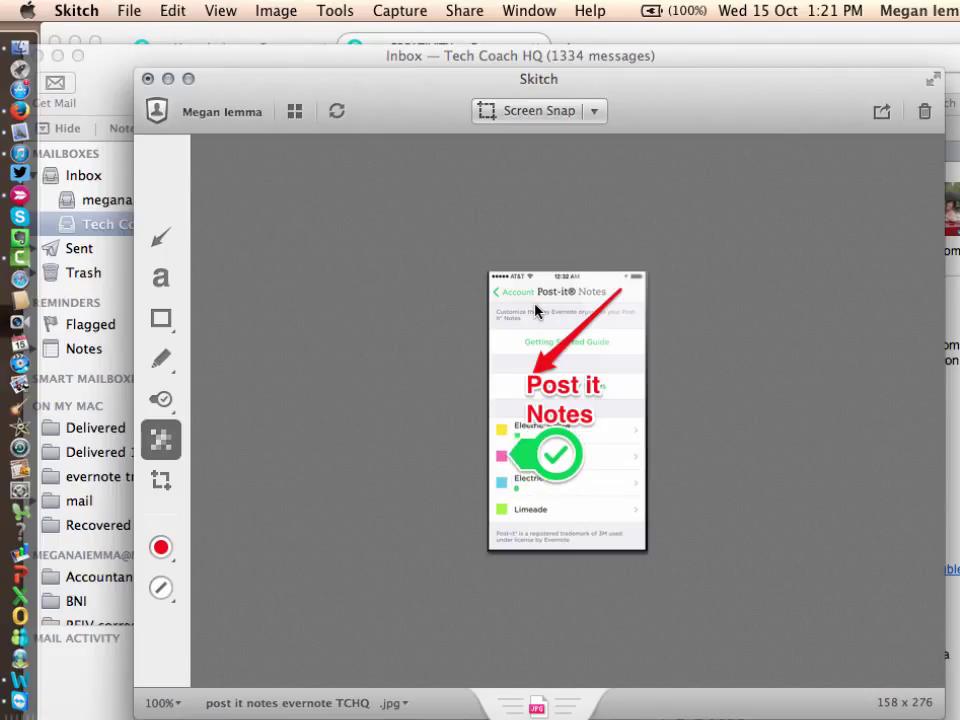
{"action": "key", "text": "super+z"}
{"action": "key", "text": "super+z"}
{"action": "key", "text": "super+z"}
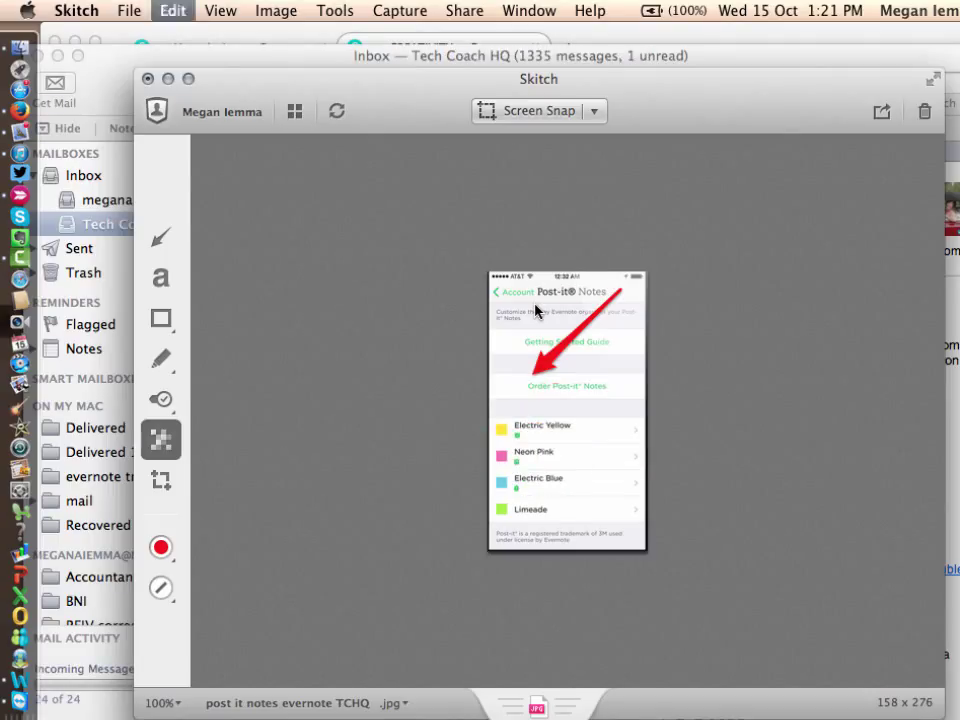
{"action": "key", "text": "super+z"}
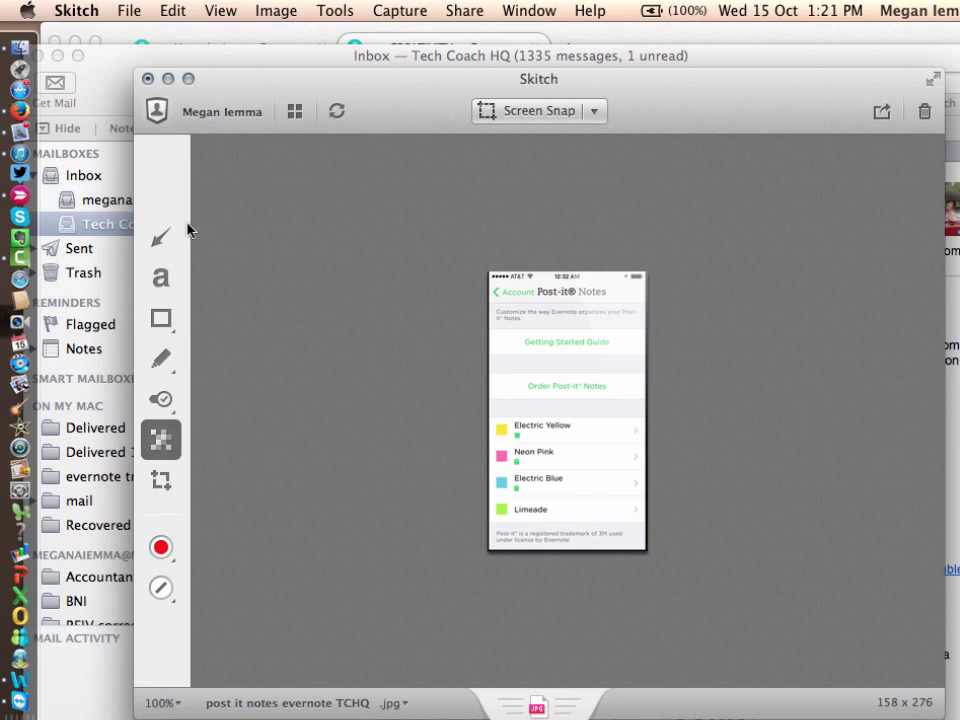
Start a new Mail message and drag the clean Post-it Notes JPG from Skitch into its body
{"action": "left_click", "coordinate": [20, 130]}
{"action": "key", "text": "super+n"}
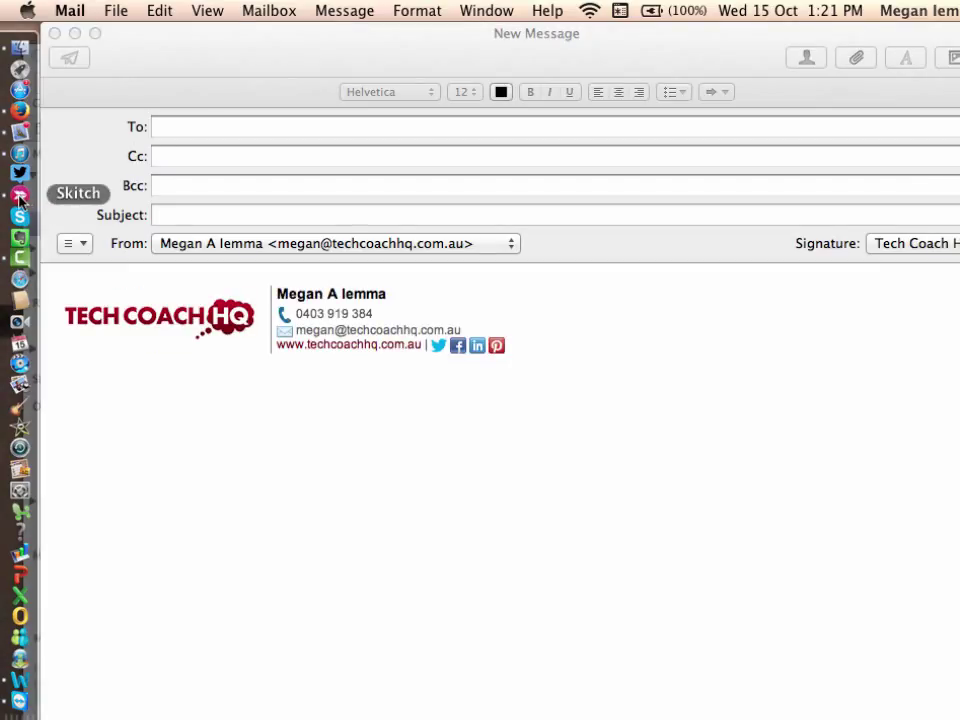
{"action": "left_click", "coordinate": [19, 199]}
{"action": "mouse_move", "coordinate": [548, 710]}
{"action": "left_mouse_down"}
{"action": "mouse_move", "coordinate": [623, 557]}
{"action": "mouse_move", "coordinate": [313, 619]}
{"action": "left_mouse_up"}
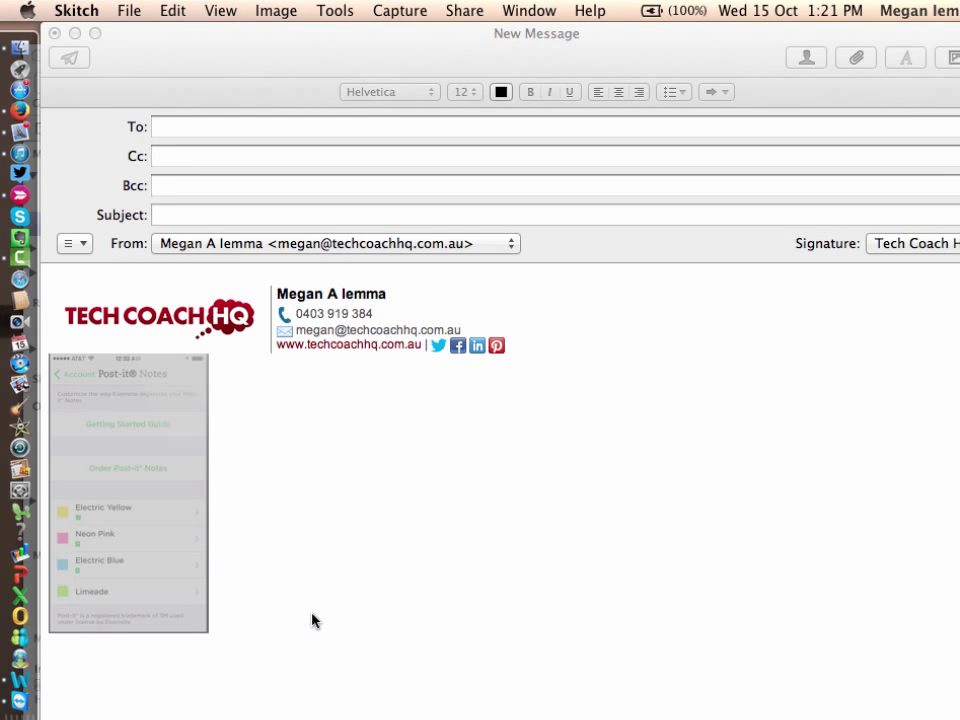